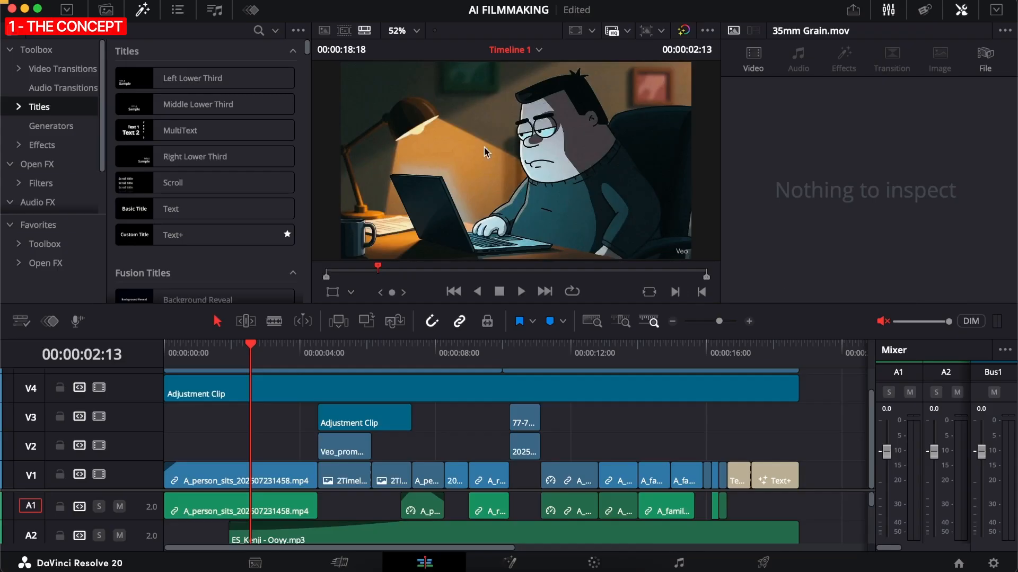
key(super+equal)
scroll(440, 454, up, 2)
scroll(440, 454, down, 2)
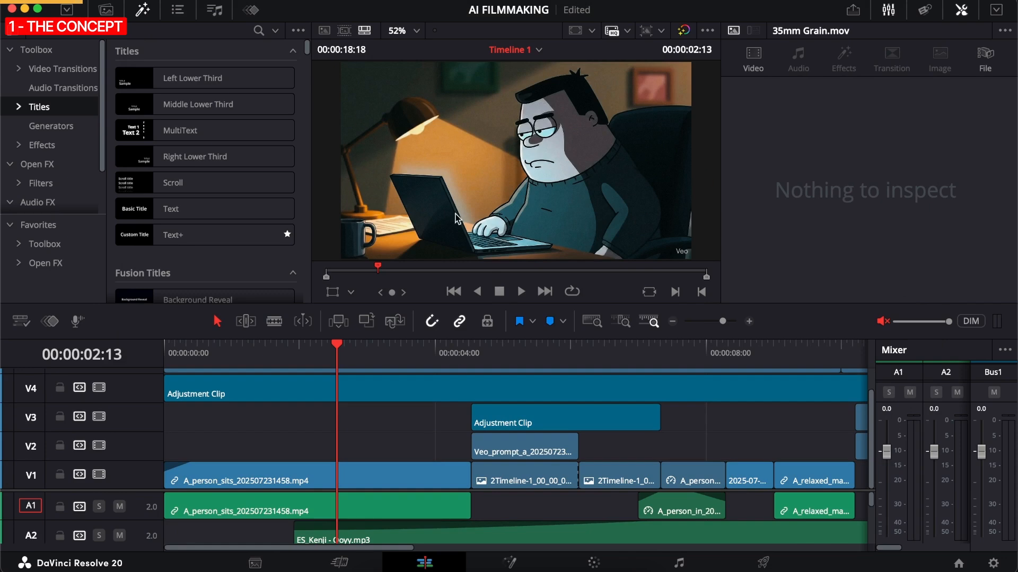
key(super+minus)
key(super+minus)
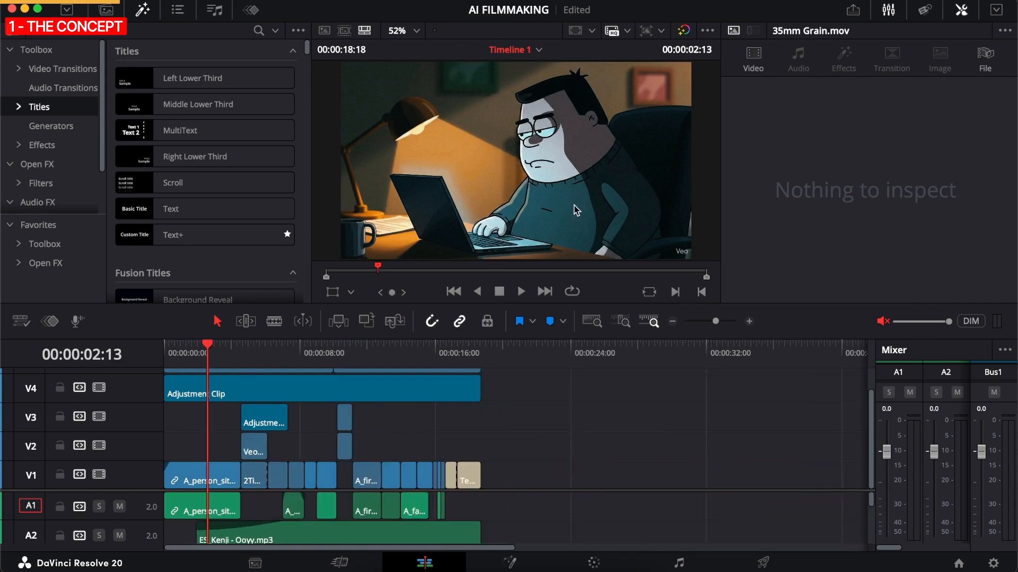
key(super+equal)
key(super+equal)
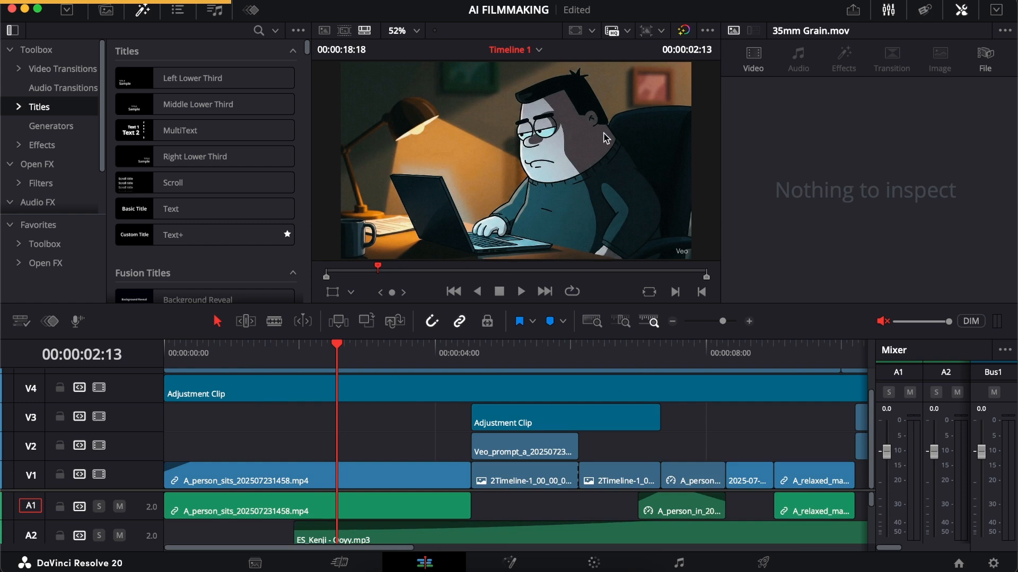
key(super+minus)
key(super+minus)
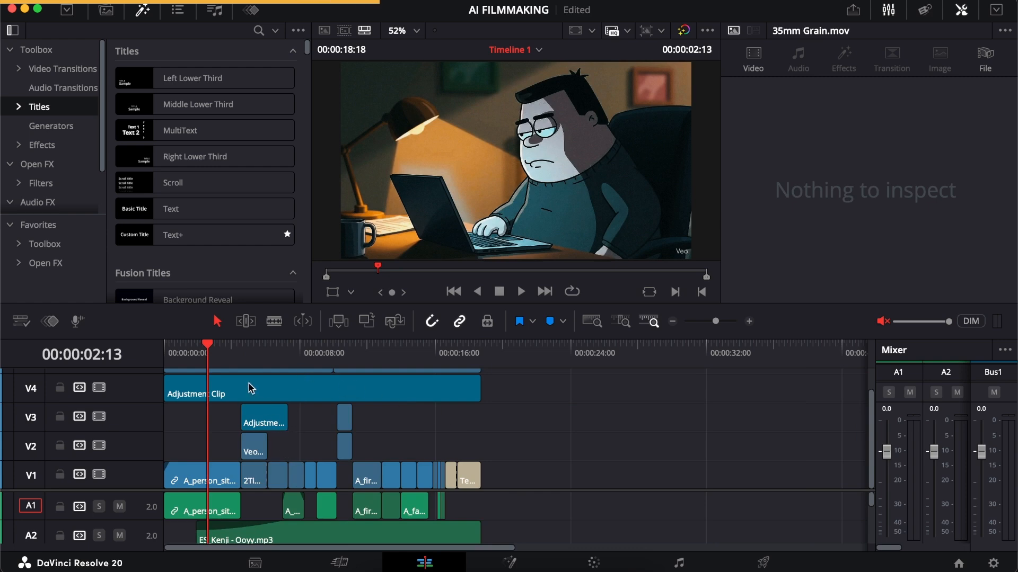
Scrub through Timeline 1 to review the driving, crocodile, laptop and closing title shots
click(250, 363)
click(353, 363)
click(371, 363)
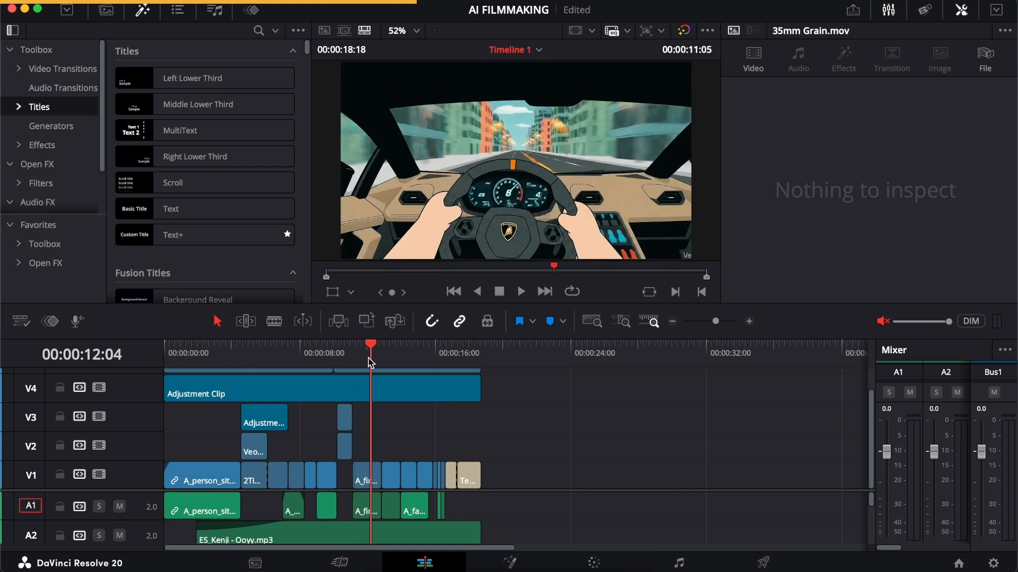
key(super+equal)
key(shift+Right)
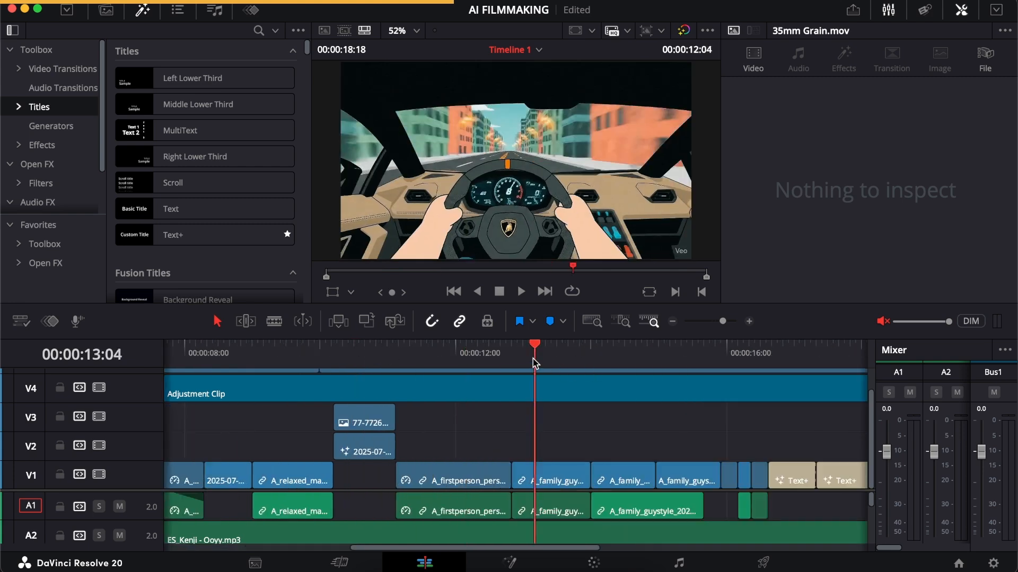
click(626, 363)
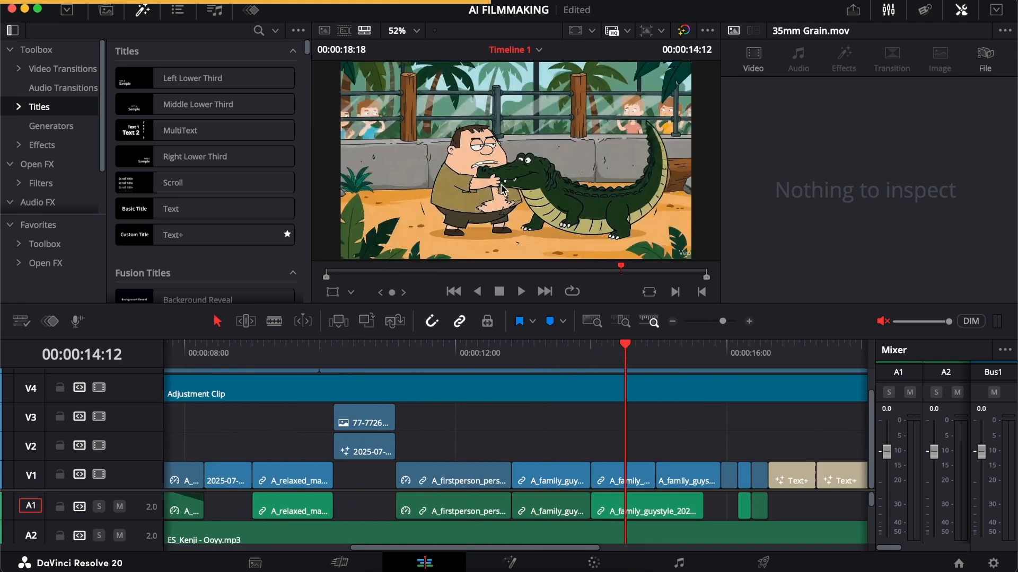
key(super+minus)
key(super+minus)
click(206, 363)
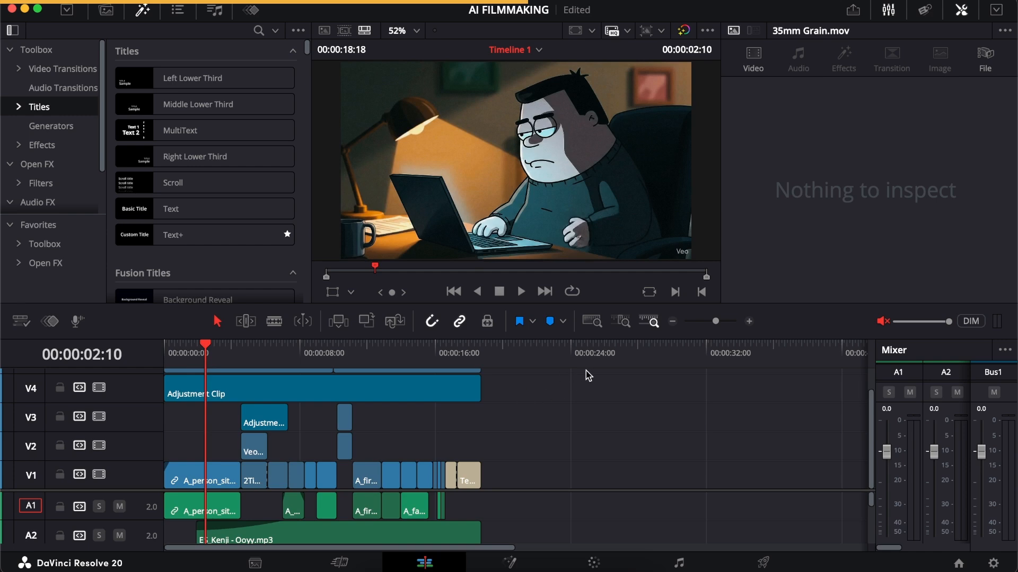
click(473, 361)
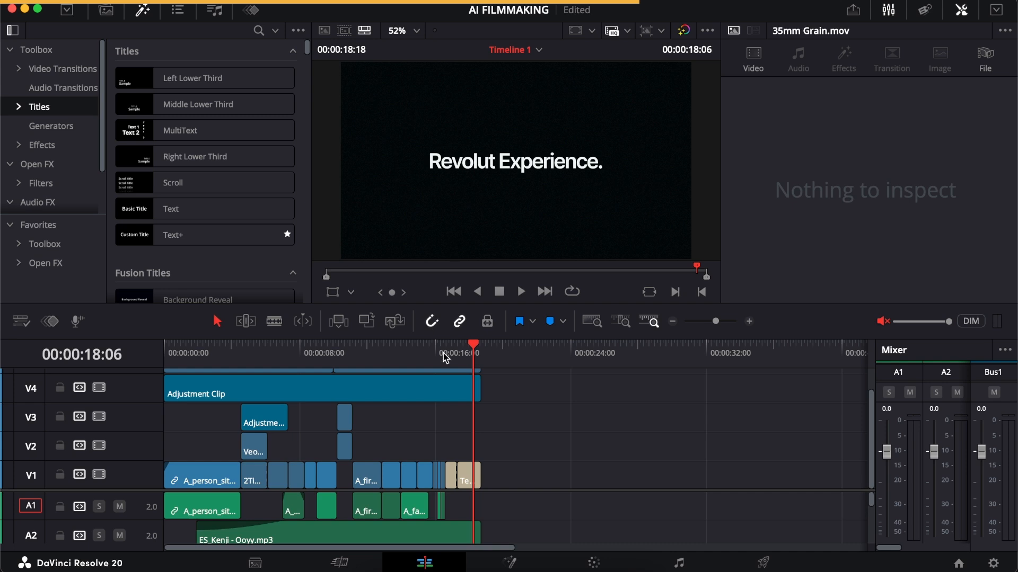
click(197, 354)
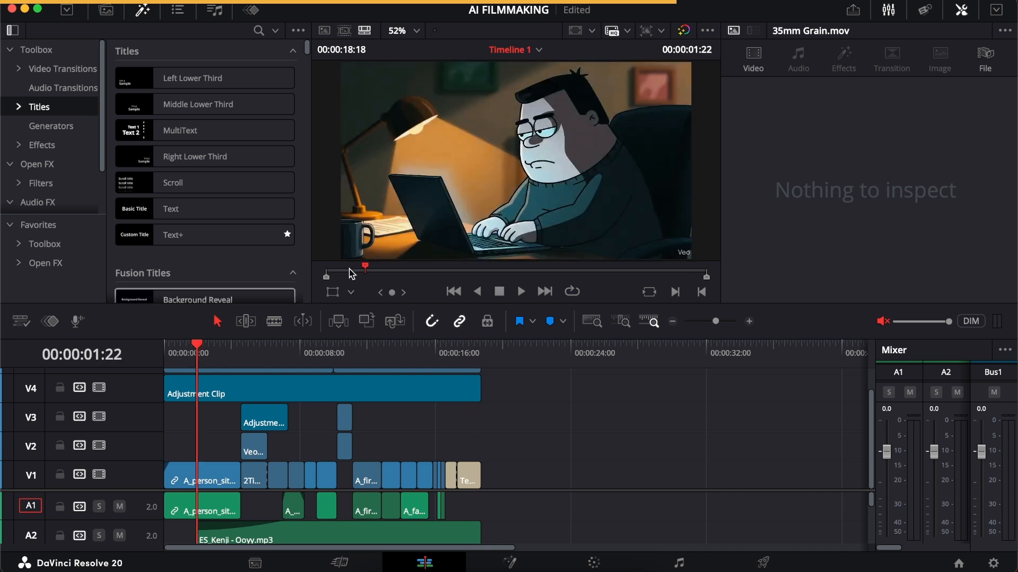
Play the opening of the timeline from the laptop scene into the framed picture shot
key(space)
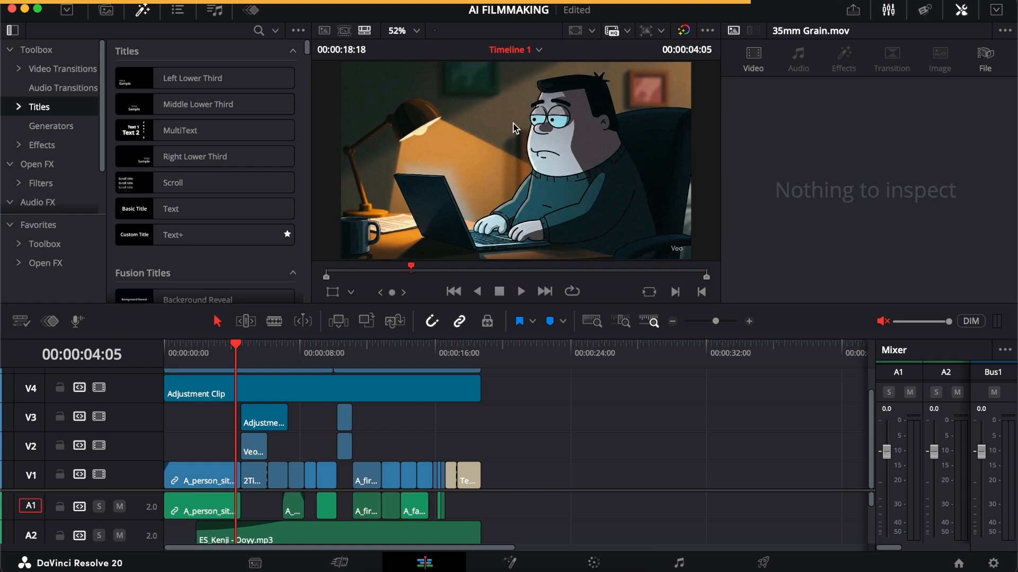
key(space)
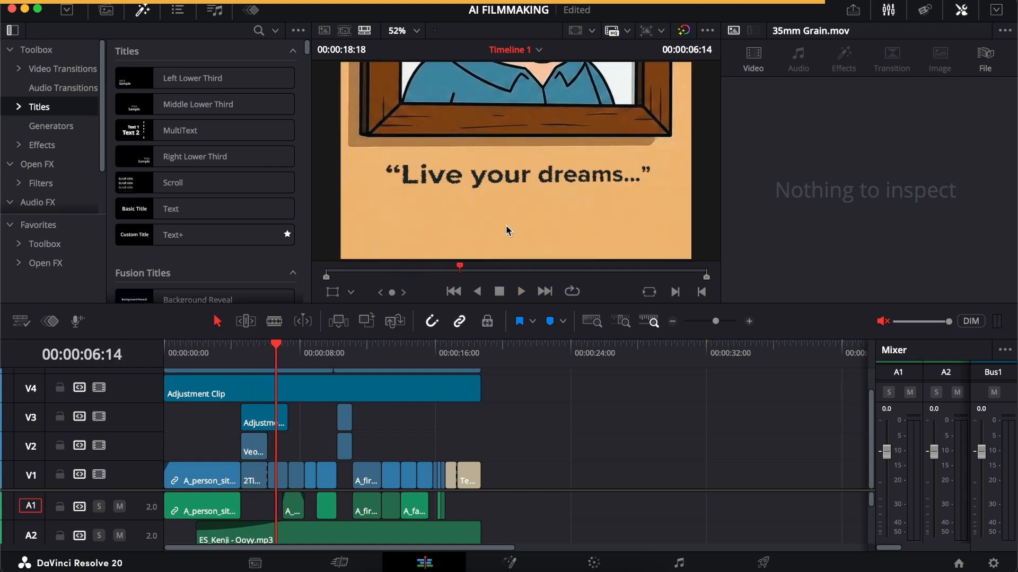
key(space)
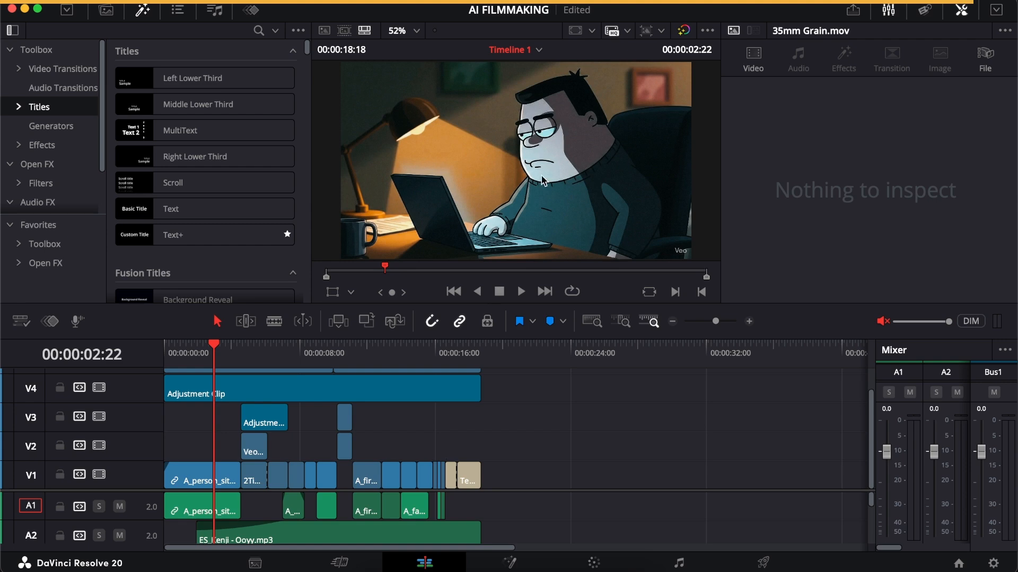
Switch to the Claude chat and read the Veo prompt for the late-night laptop scene
scroll(339, 440, up, 3)
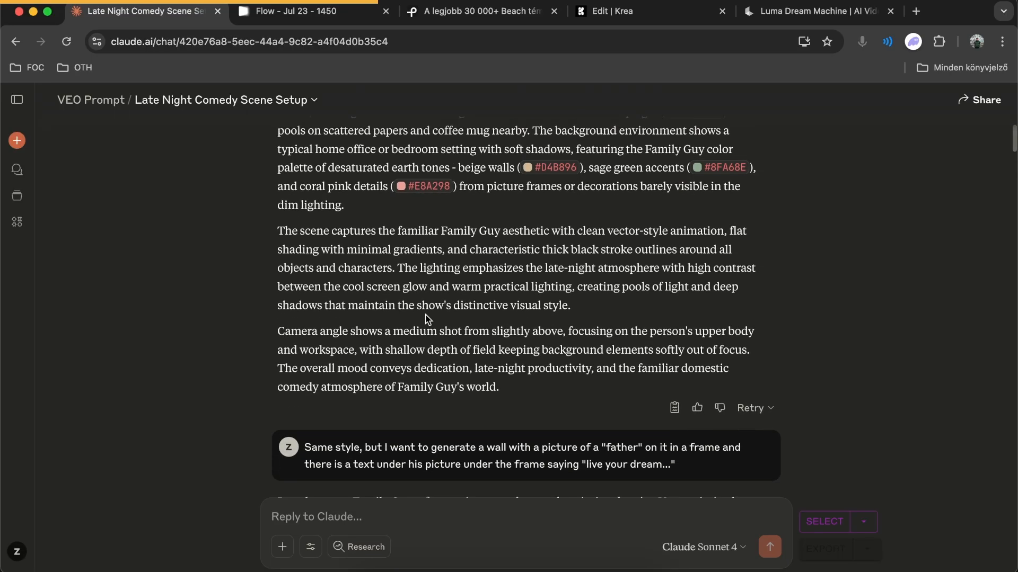
scroll(428, 318, up, 2)
scroll(428, 318, up, 5)
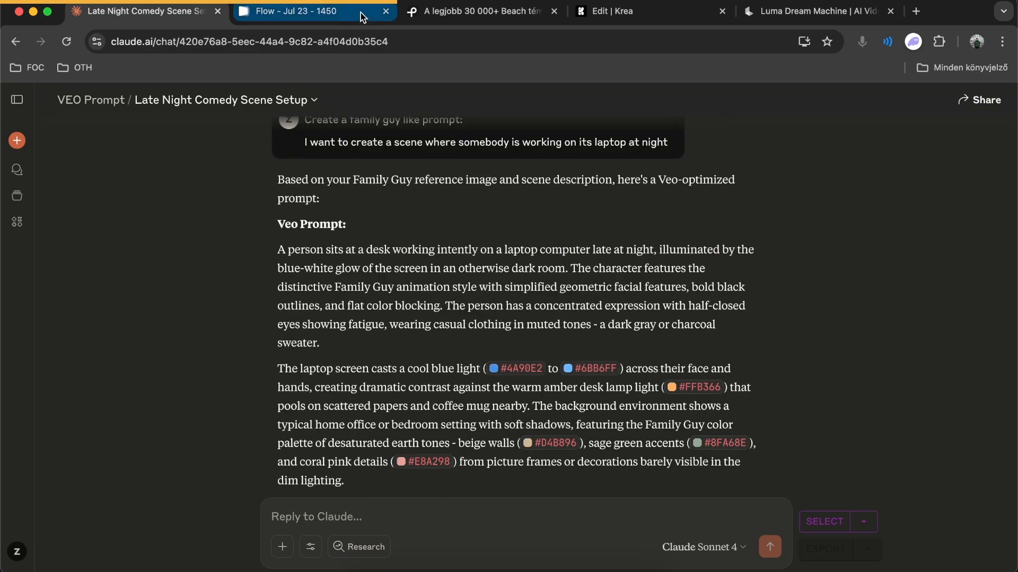
Open the Flow project and play the generated clip of the man working on a laptop in the dark
click(351, 14)
scroll(365, 256, down, 18)
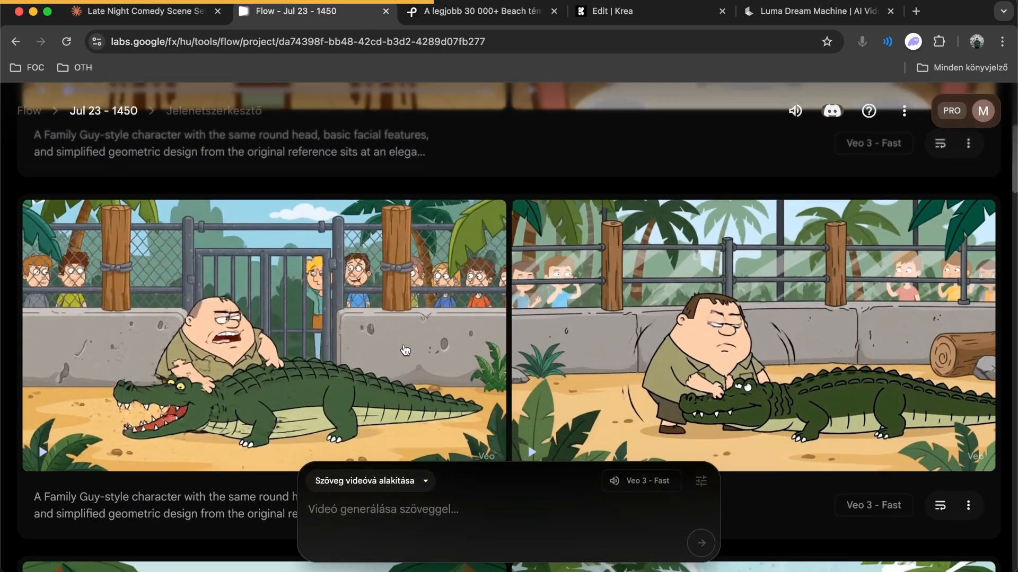
scroll(405, 350, down, 15)
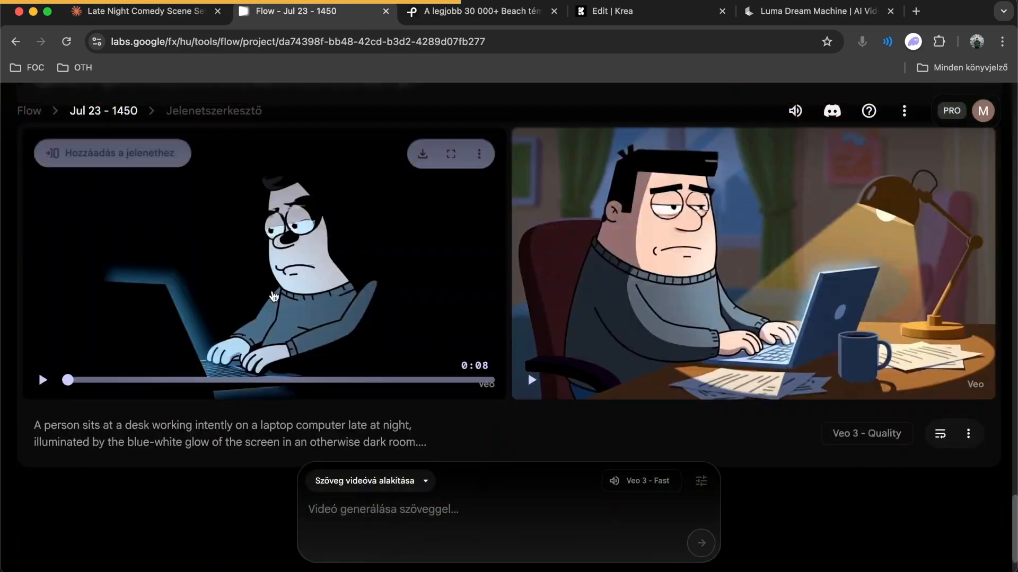
click(42, 380)
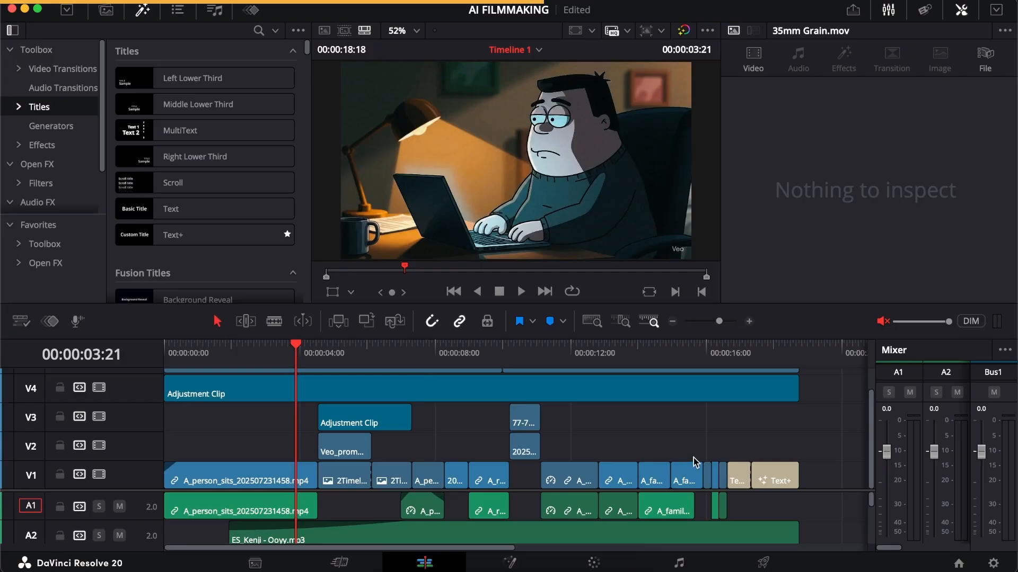
Switch to DaVinci Resolve and scrub through the framed portrait shot with the "Live your dreams..." caption
key(super+equal)
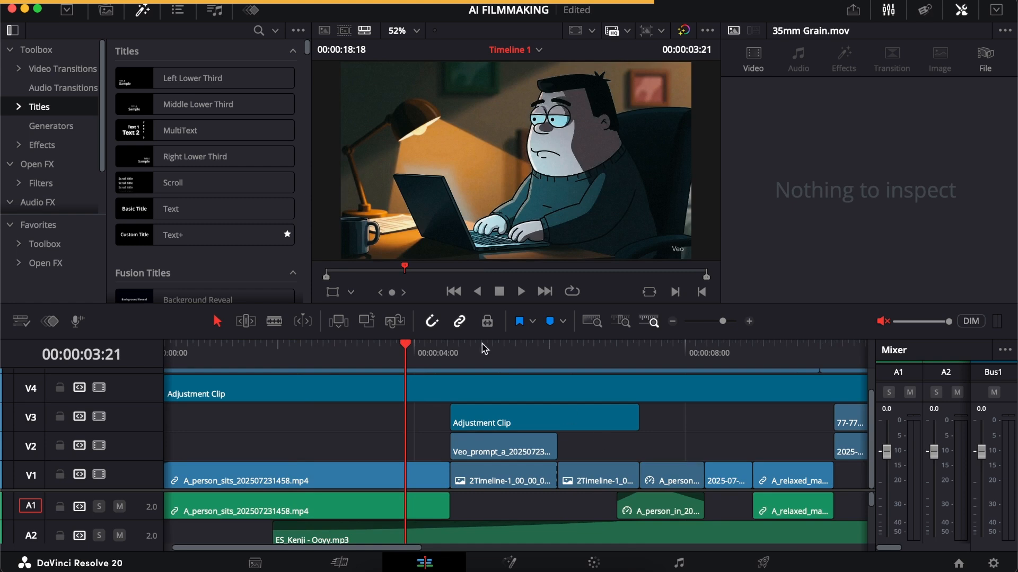
click(473, 354)
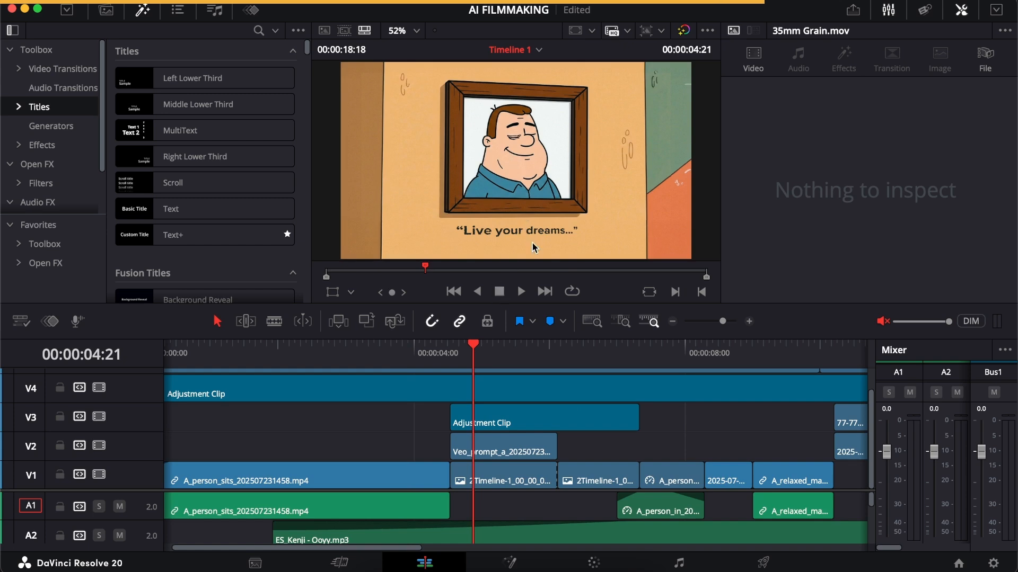
drag(506, 368, 548, 366)
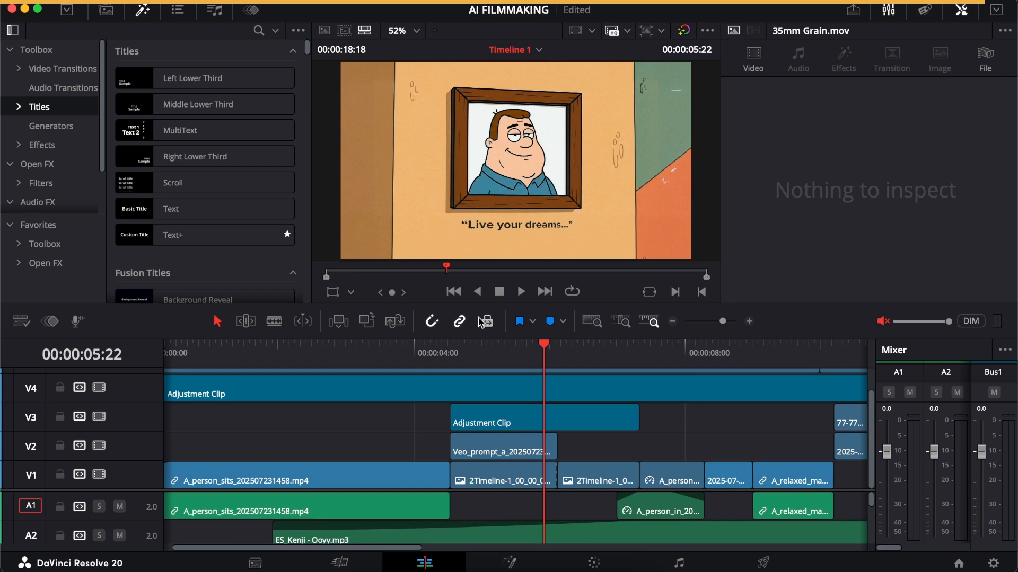
Return to the Flow project and preview the generated clip of the framed father portrait with the garbled caption
click(495, 566)
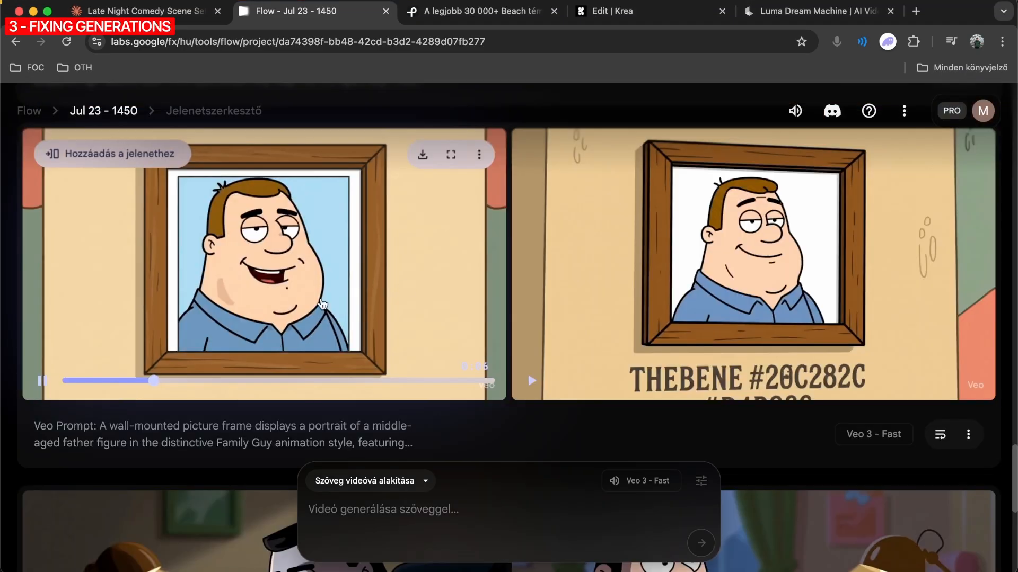
click(531, 380)
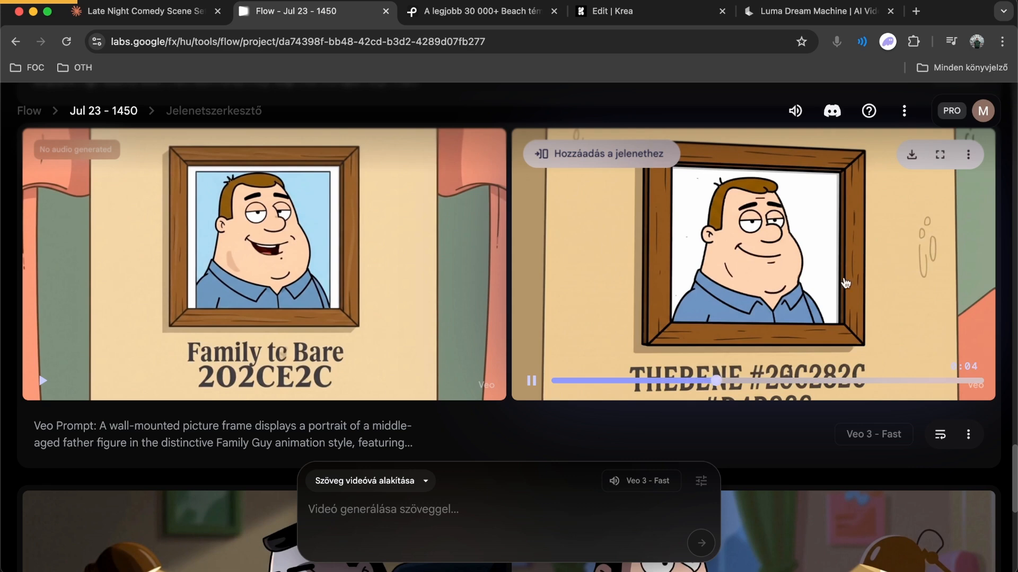
click(532, 380)
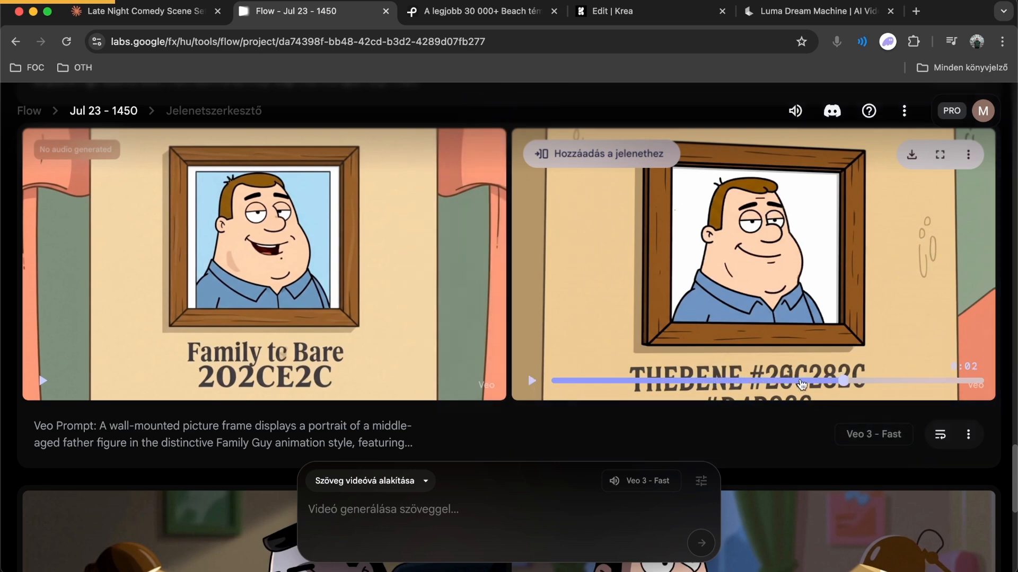
scroll(802, 385, up, 1)
click(802, 385)
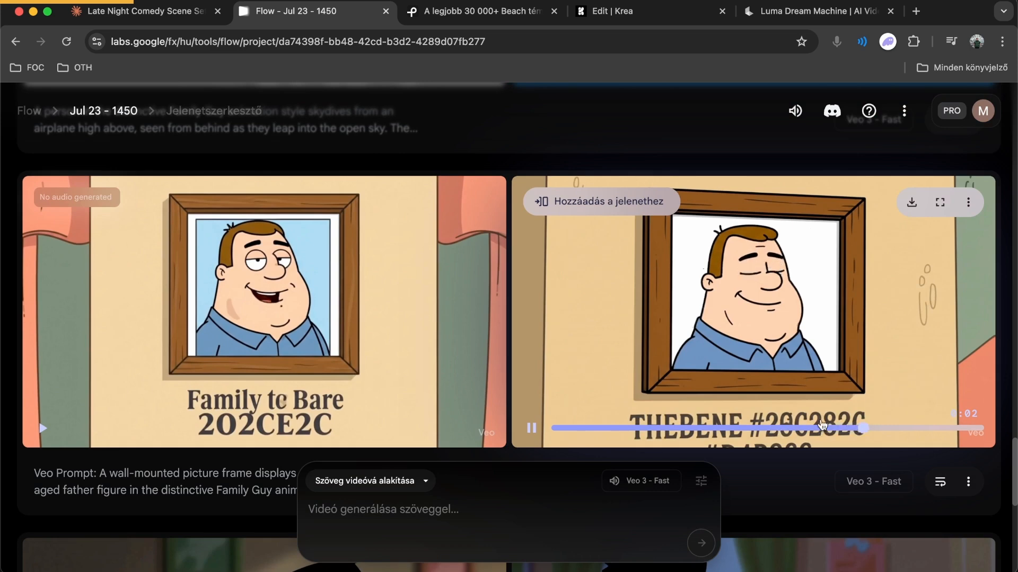
click(532, 428)
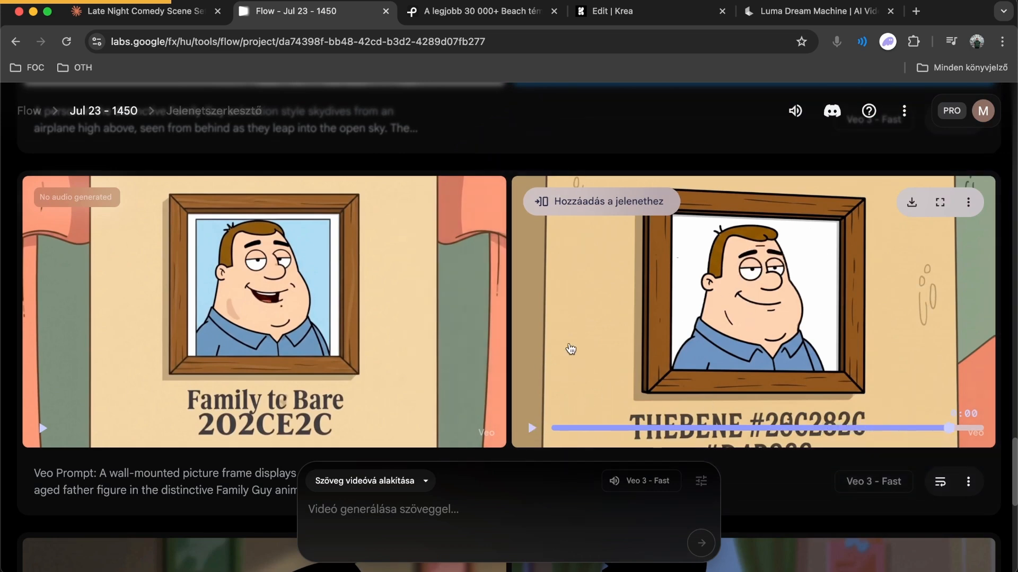
Switch to Photoshop, place Timeline 1_00_00_05_13.jpg in the blank document and scale it to about 15.7%
click(600, 567)
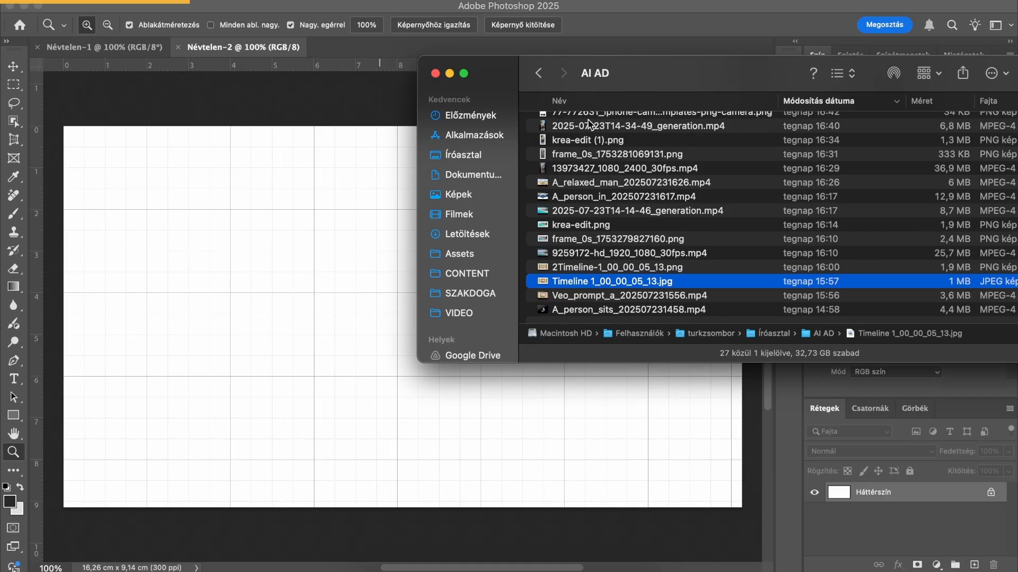
click(261, 293)
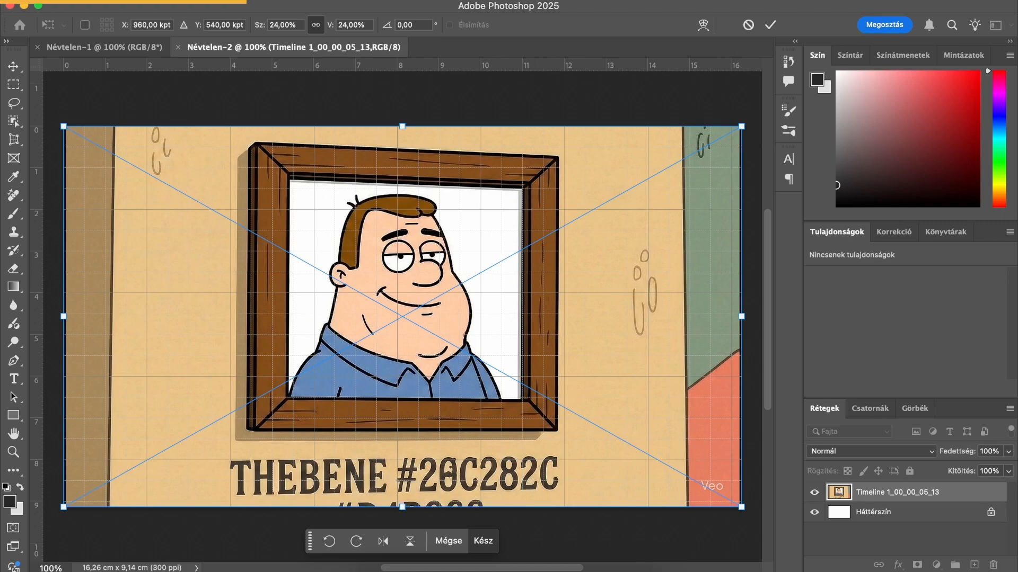
drag(741, 507, 575, 405)
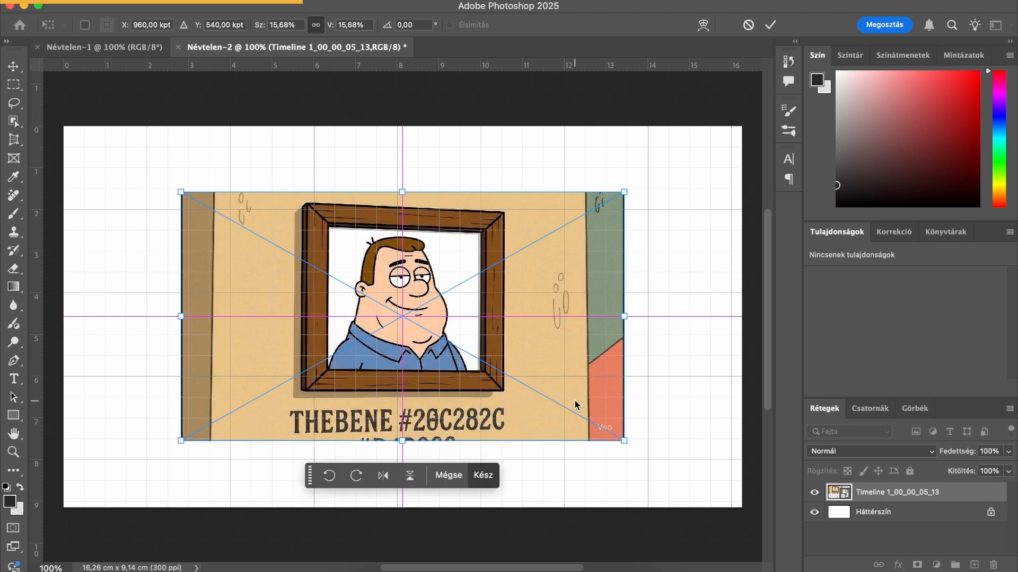
Remove the garbled caption below the picture frame with a promptless Generative Fill on a rectangular selection, and browse its variations
key(m)
key(super+minus)
drag(161, 375, 652, 470)
click(269, 463)
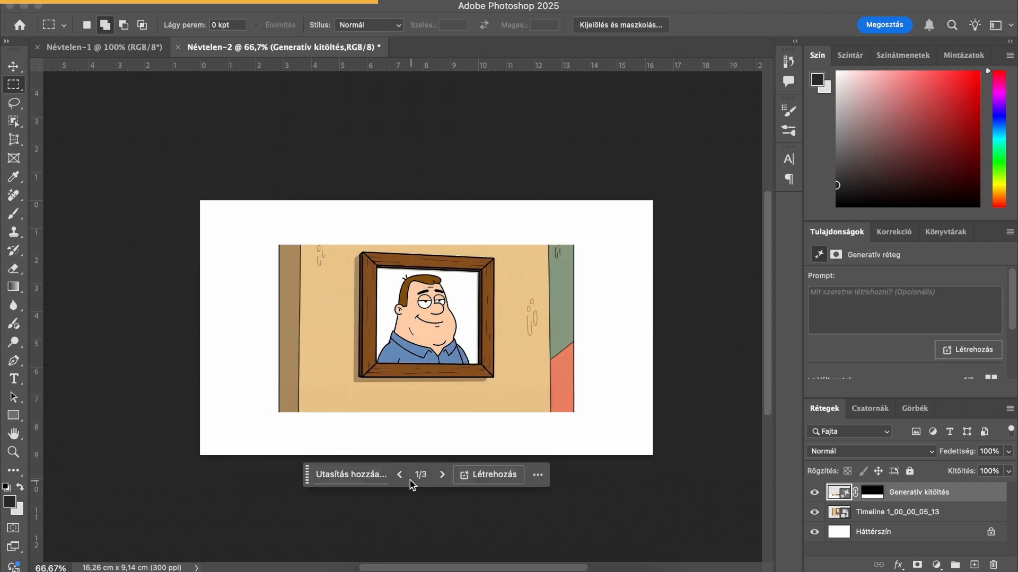
click(399, 473)
click(400, 473)
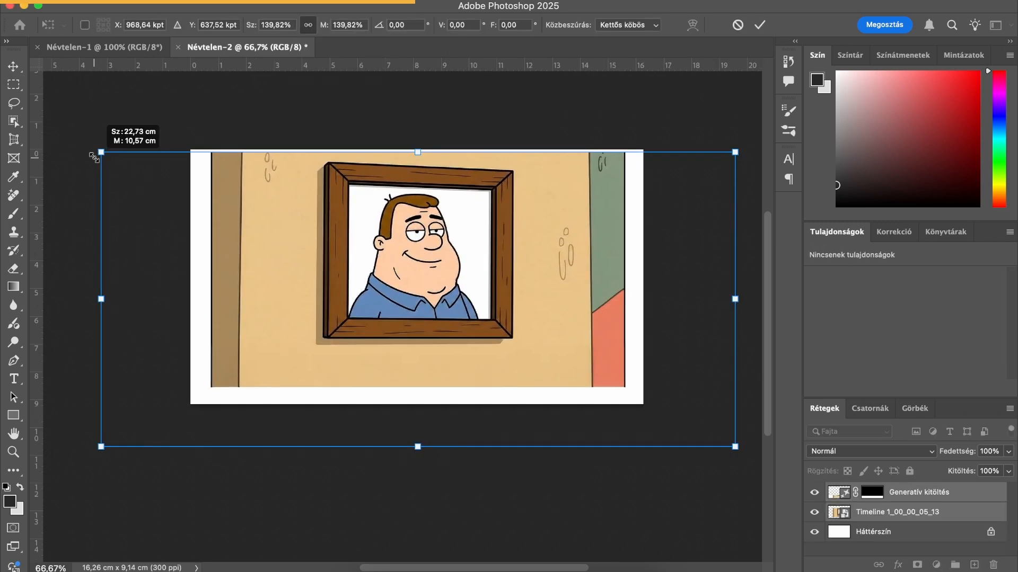
Scale the generative fill and image layers together to about 158.4%, positioned so the wall fills the canvas
drag(98, 158, 62, 139)
drag(393, 429, 417, 400)
drag(425, 466, 413, 473)
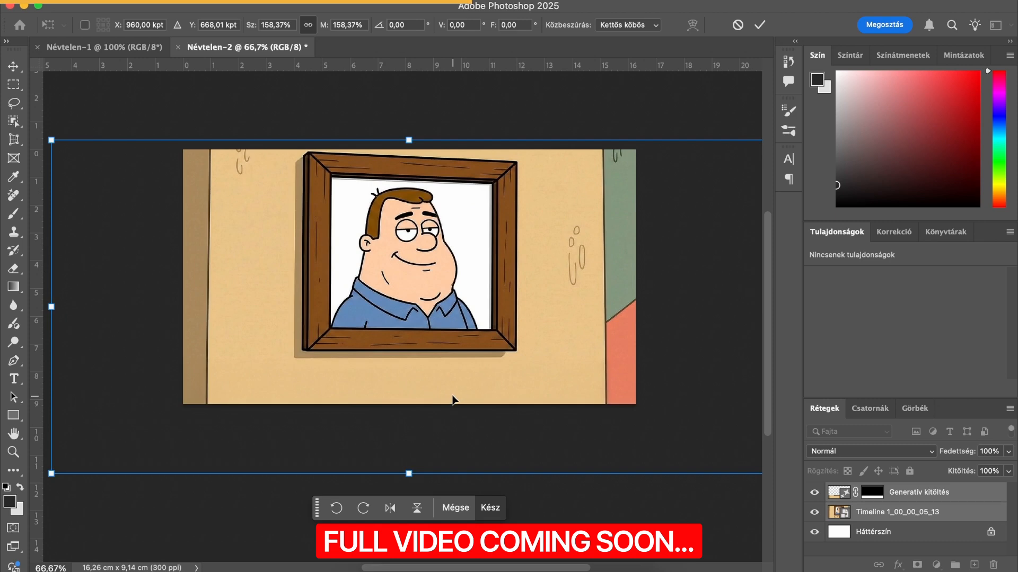
scroll(452, 399, up, 2)
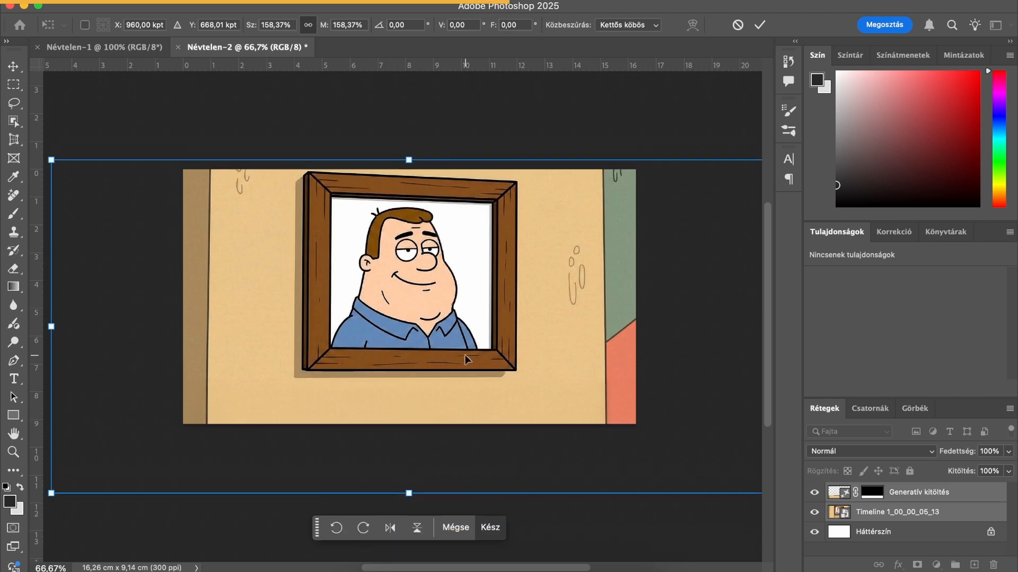
key(Return)
Add the text “LIVE YOUR DREAMS” on the wall below the picture frame
key(z)
double_click(370, 423)
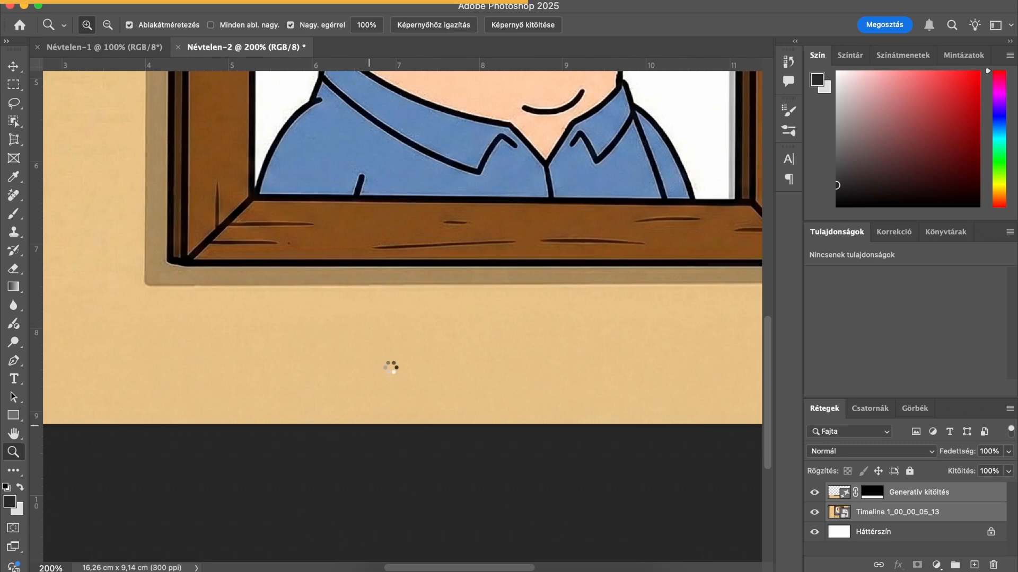
key(t)
click(390, 366)
text('LIVE YOUR D)
text(MS”)
key(ctrl+Return)
Scale the caption “LIVE YOUR DREAMS” up to 16.55 pt and position it just under the picture frame
key(ctrl+t)
drag(484, 363, 662, 365)
scroll(610, 363, right, 5)
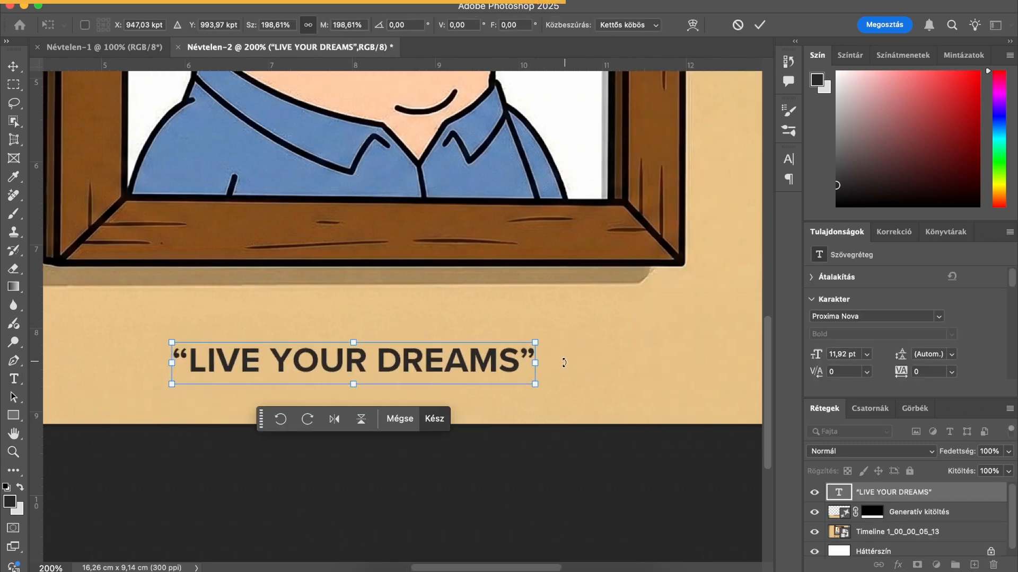
drag(530, 365, 680, 357)
drag(527, 348, 465, 329)
key(Return)
key(ctrl+minus)
key(ctrl+minus)
key(z)
click(456, 340)
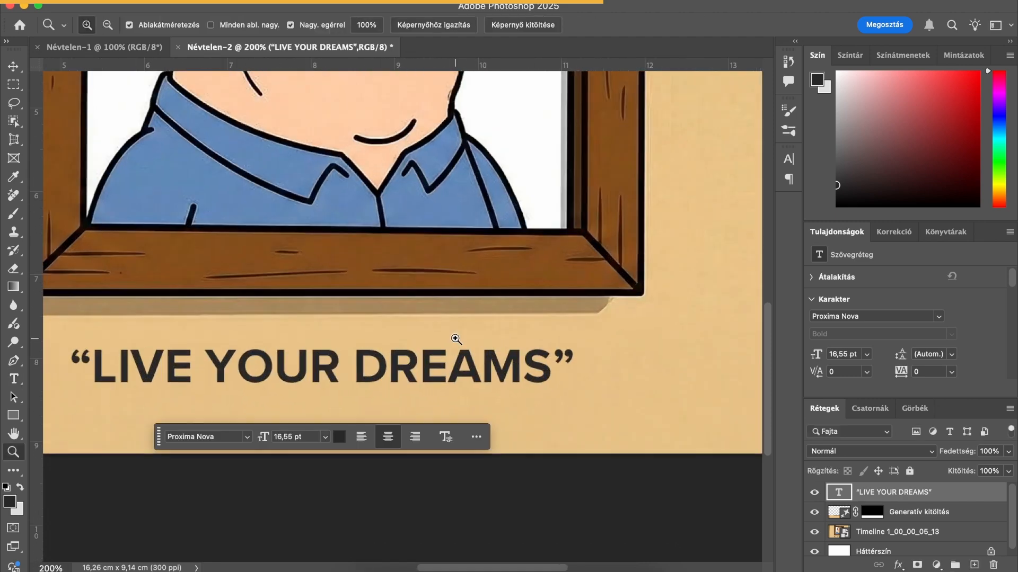
Preview blend modes on the caption layer, set it to Szórt (Dissolve), and check the text against the whole image
click(883, 454)
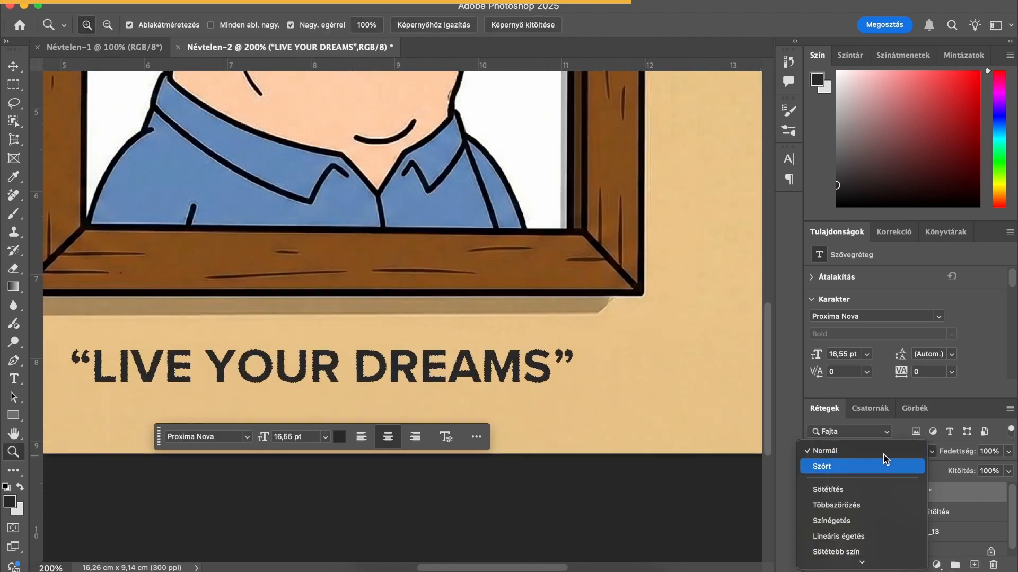
key(Down)
key(Down)
key(Down)
key(Down)
key(Down)
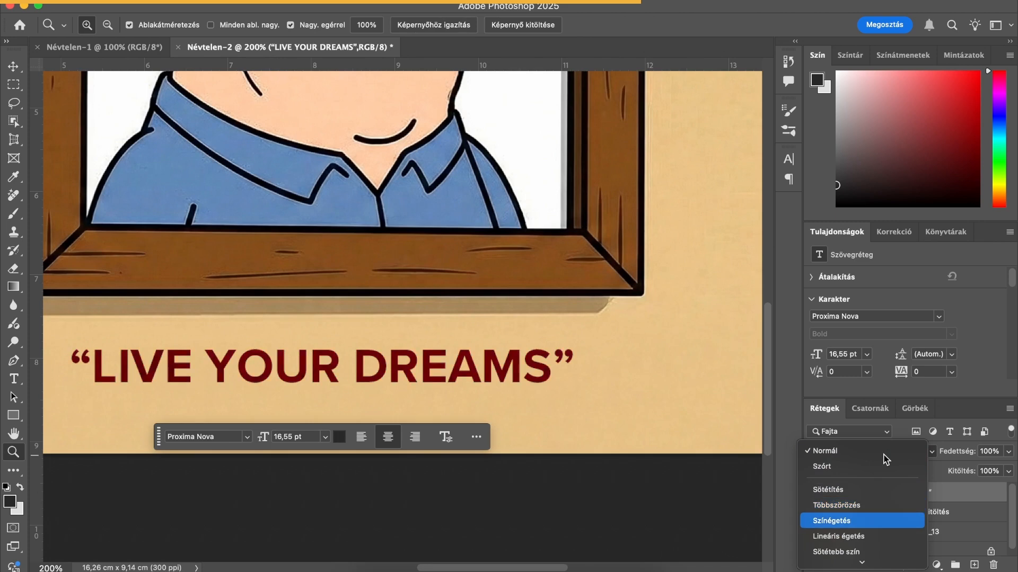
key(Down)
key(Down)
key(Down)
key(Down)
key(Down)
key(Down)
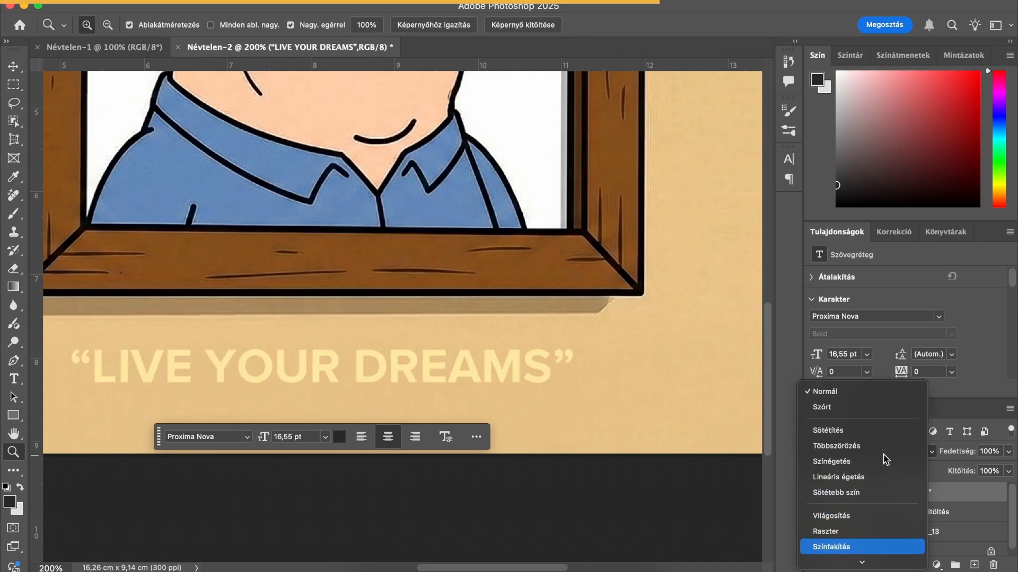
key(Down)
key(Down)
click(666, 395)
scroll(666, 395, left, 5)
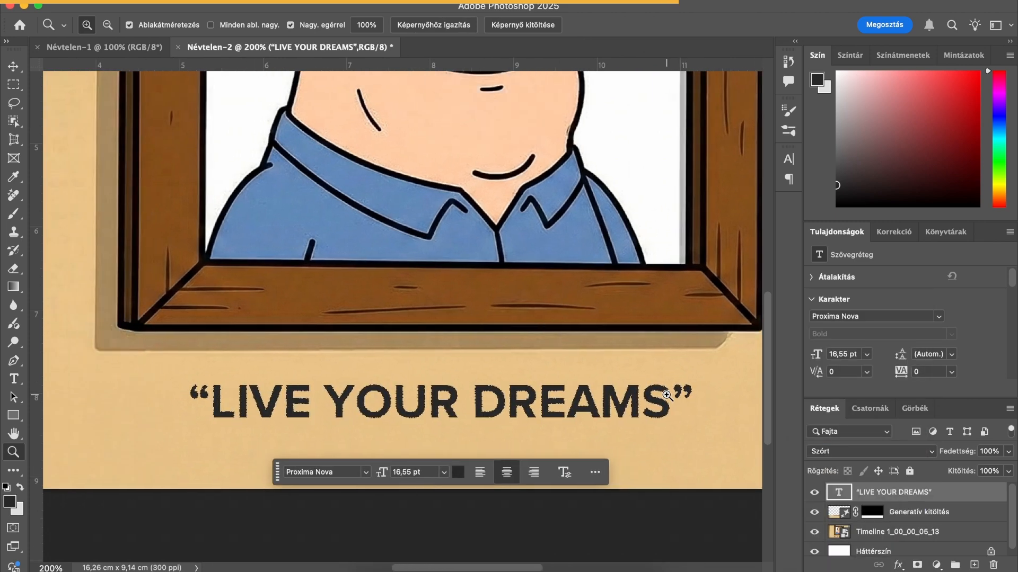
scroll(666, 396, right, 1)
key(super+minus)
key(super+minus)
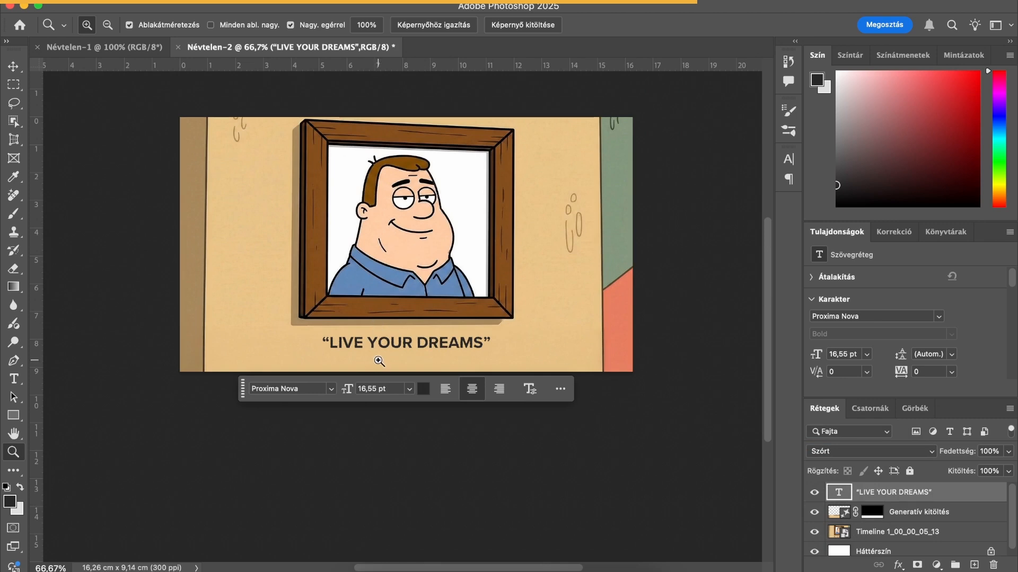
key(super+plus)
key(super+plus)
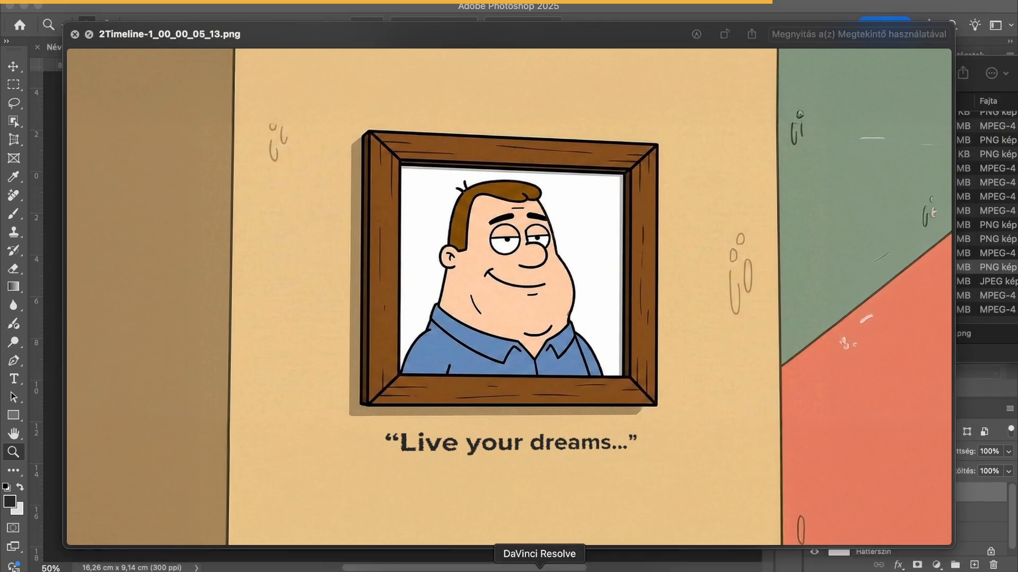
Switch to DaVinci Resolve, go to 00:00:04:13, and select the V1 portrait still followed by the Veo_prompt clip on V2
click(540, 565)
key(Up)
click(480, 478)
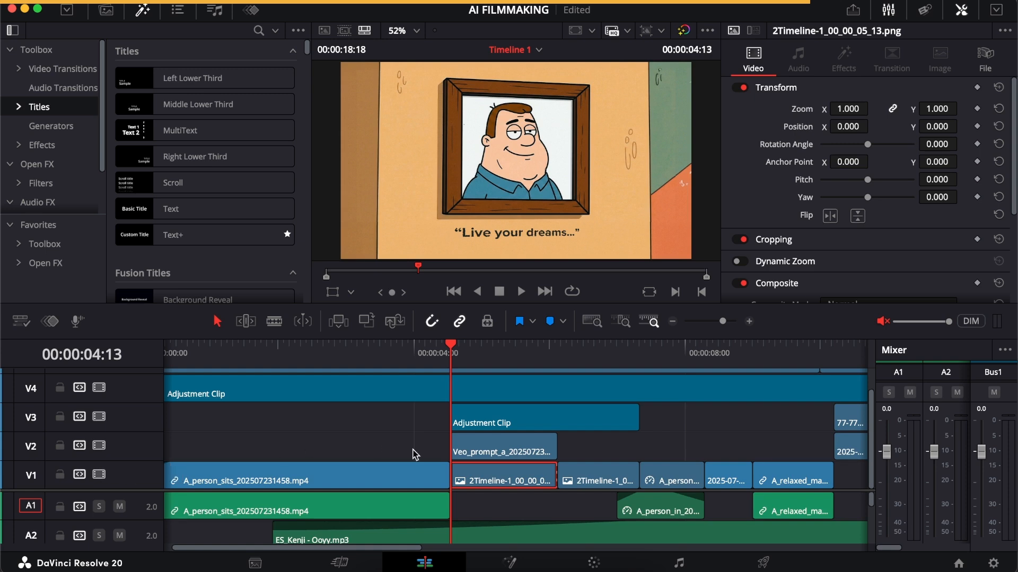
click(494, 457)
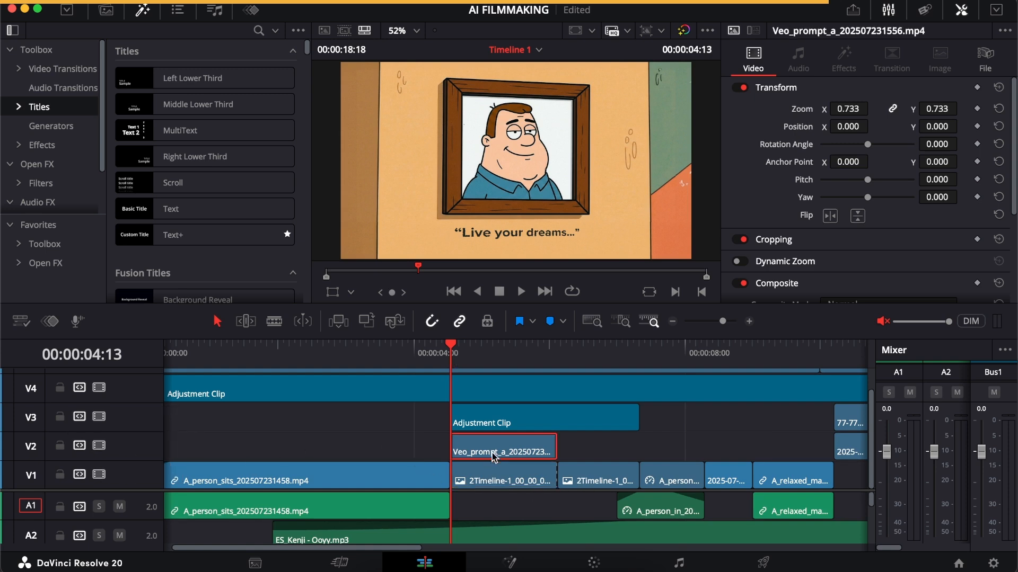
Temporarily disable video track V1 to play the V2 portrait clip on its own, and re-enable the track
click(99, 474)
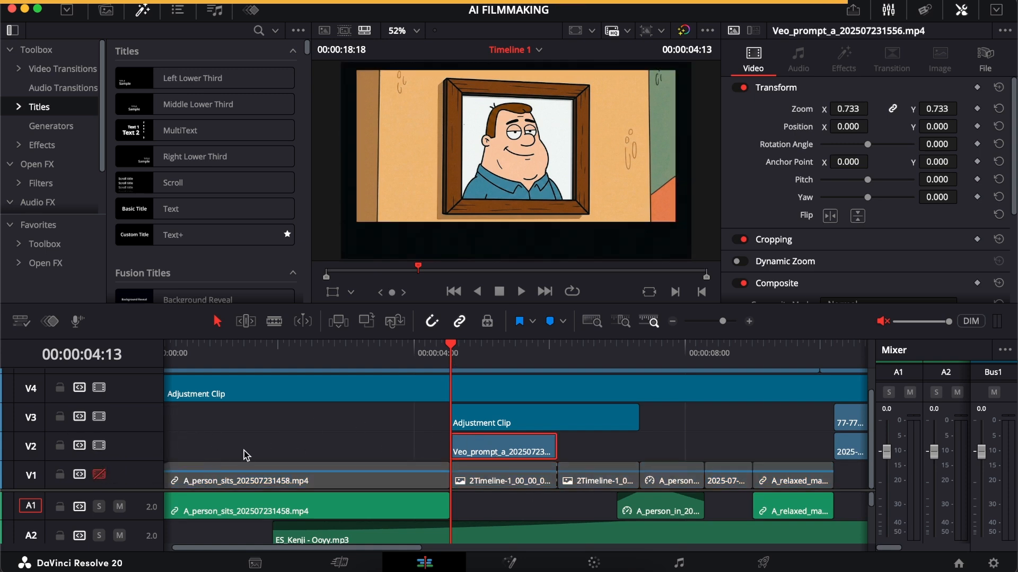
click(100, 475)
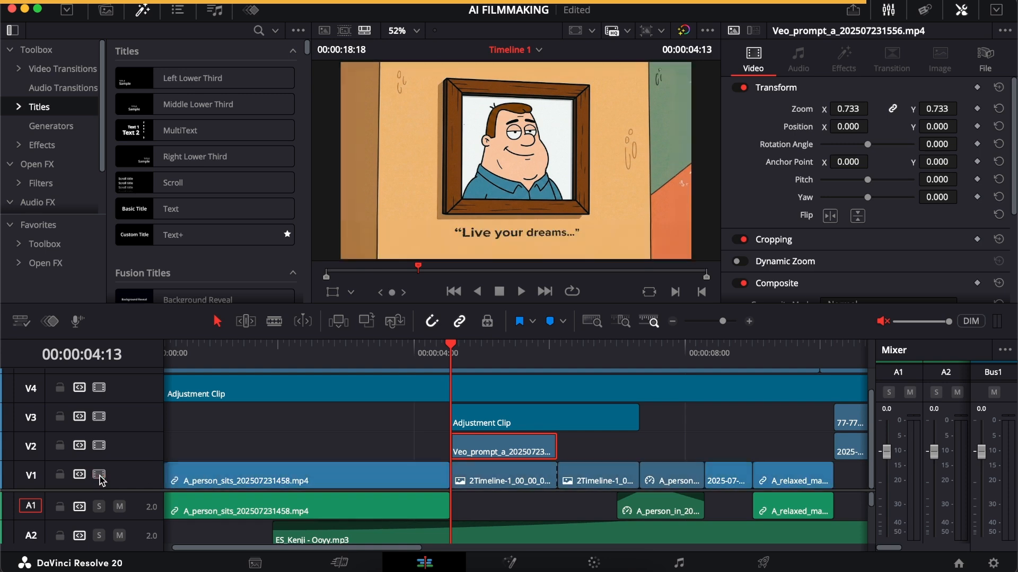
click(100, 475)
key(space)
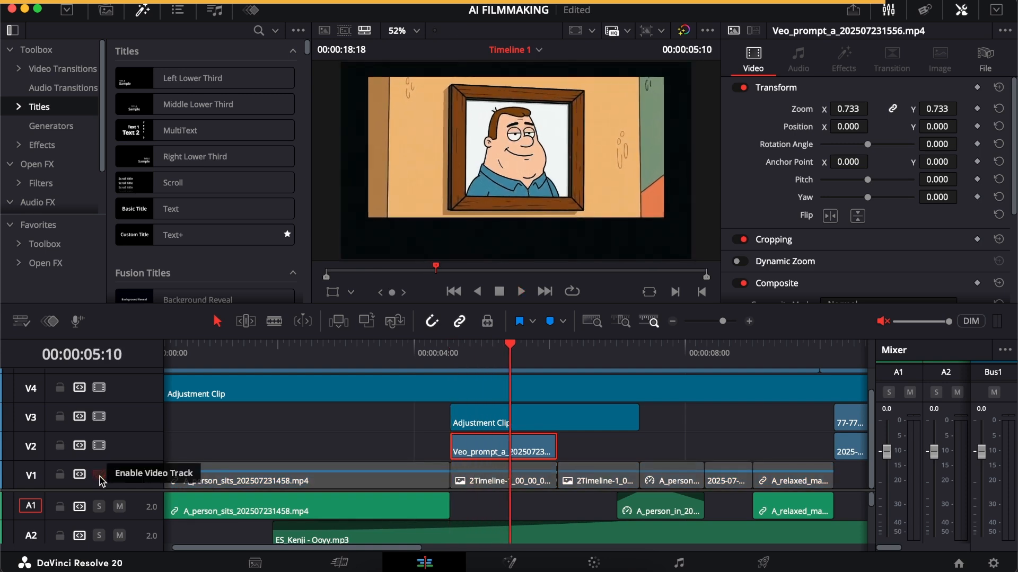
click(99, 475)
Set the bottom crop of the Veo_prompt portrait clip on V2 to 173.100 and scrub through the shot
click(481, 466)
click(461, 361)
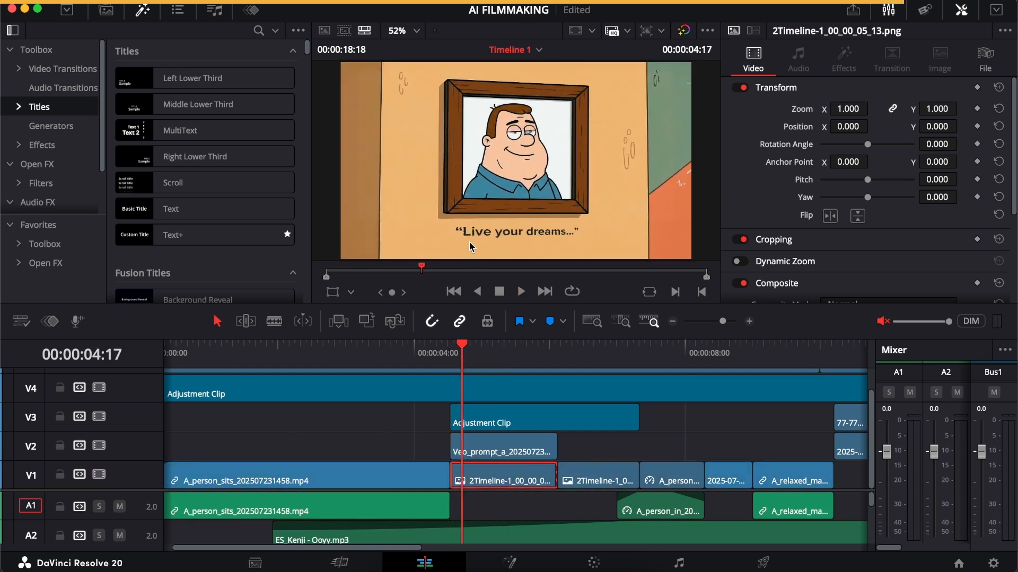
click(536, 459)
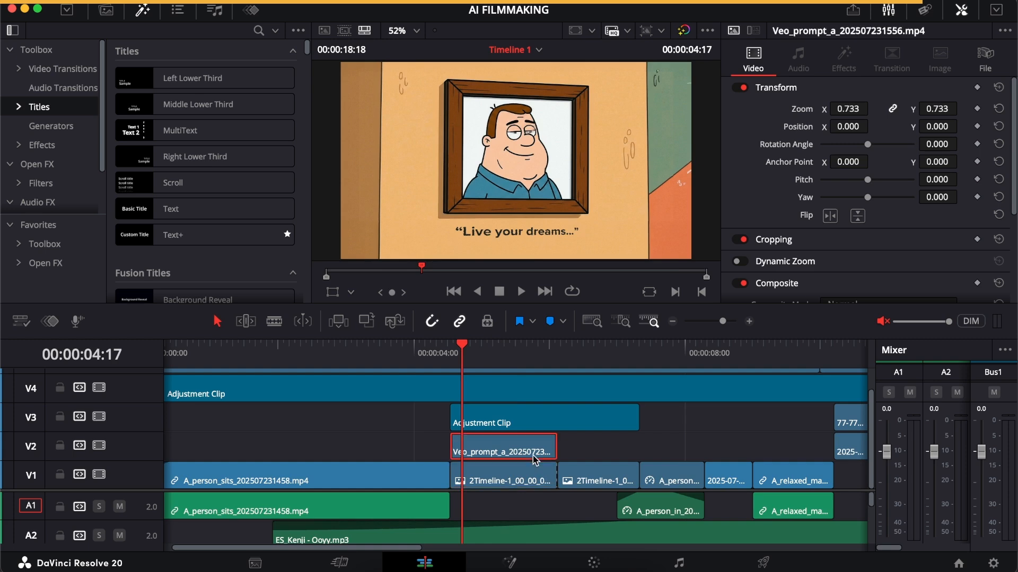
click(816, 240)
scroll(827, 249, down, 2)
mouse_move(839, 259)
mouse_down()
mouse_move(822, 262)
mouse_move(835, 261)
mouse_up()
drag(459, 348, 521, 348)
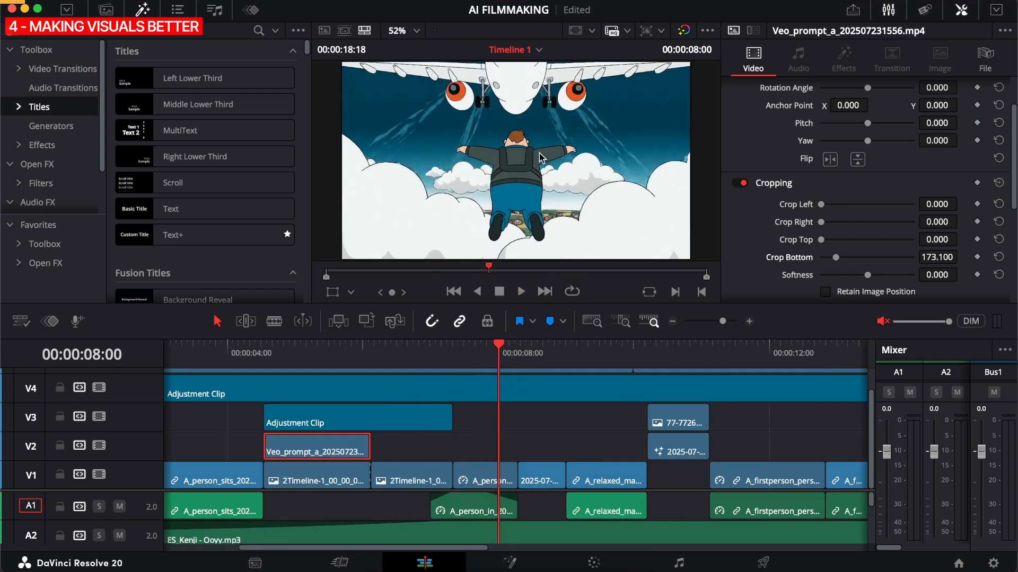
Play the ad from 00:00:08:00 through the beach and car shots, and return the playhead to 00:00:01:22
key(space)
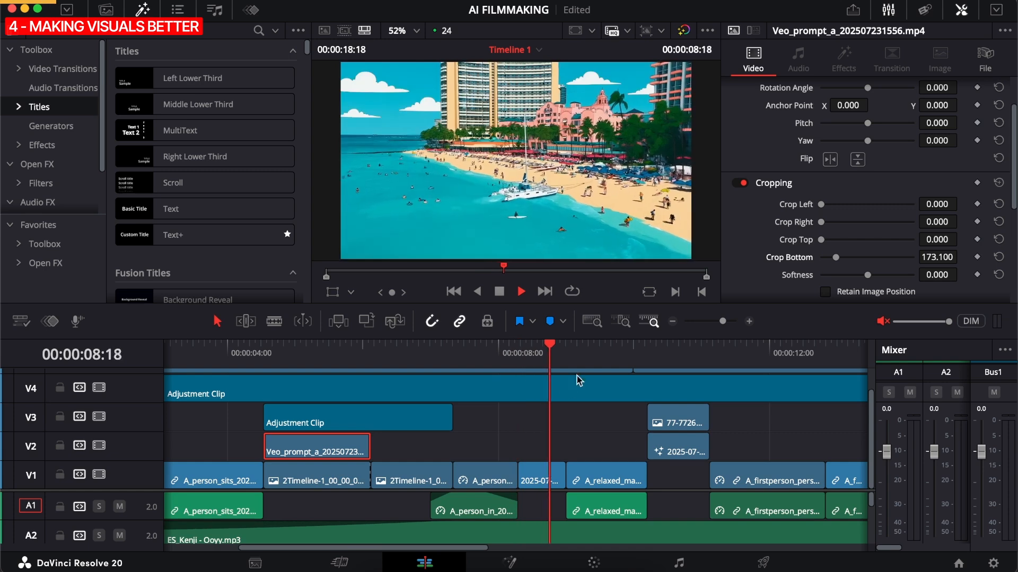
scroll(605, 375, down, 3)
scroll(606, 374, up, 3)
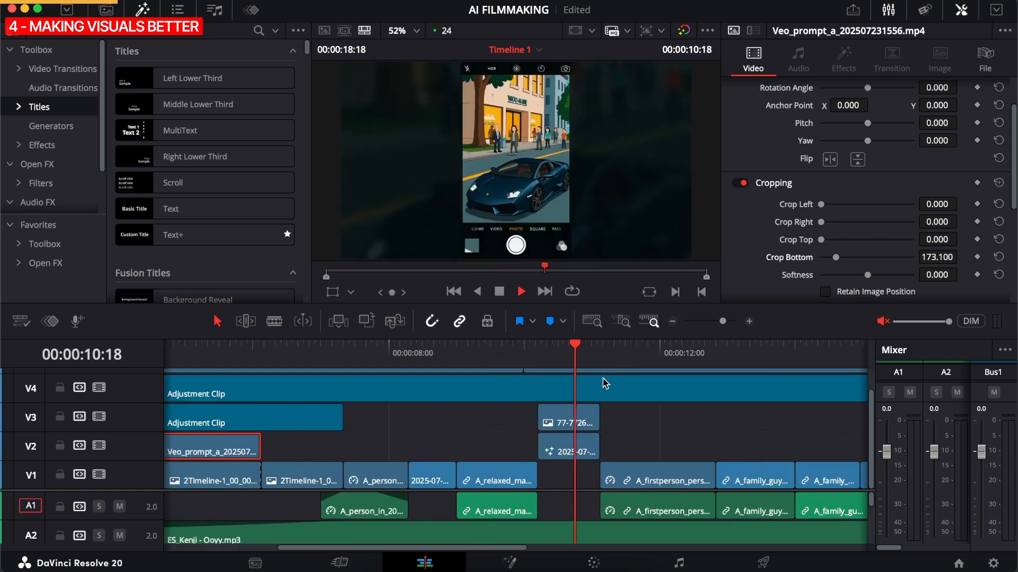
scroll(606, 374, down, 3)
key(space)
drag(428, 345, 197, 349)
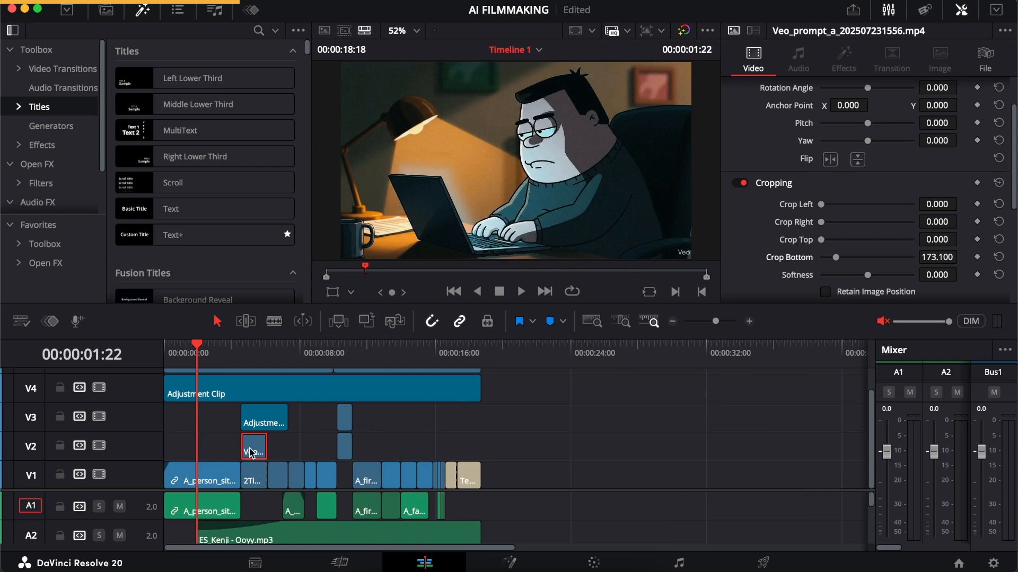
Enlarge the video track area of the timeline to show V2 to V5 and select the opening A_person_sits clip
scroll(223, 493, down, 3)
scroll(223, 494, down, 3)
scroll(223, 493, up, 3)
scroll(223, 402, up, 3)
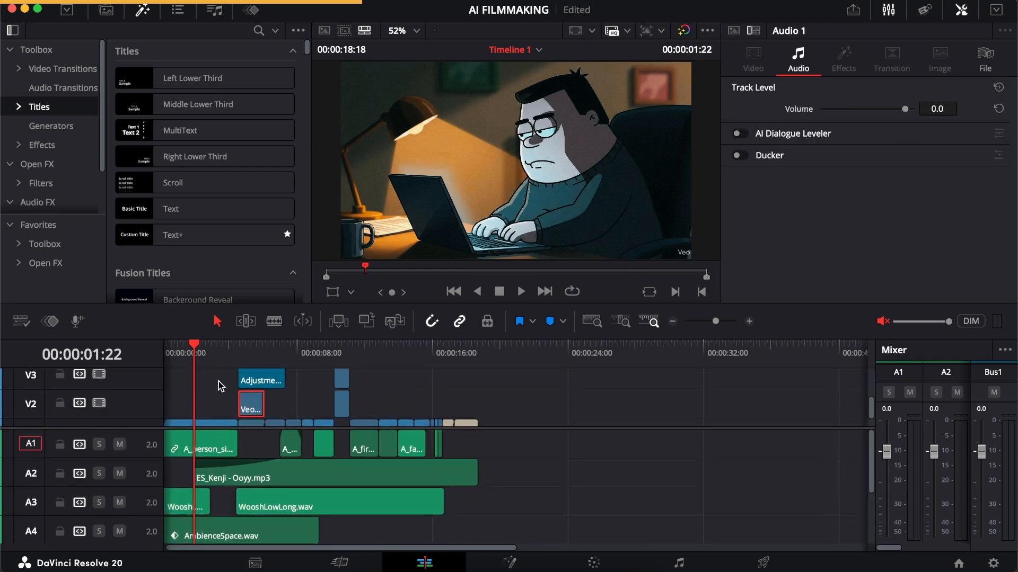
drag(135, 430, 134, 498)
click(207, 482)
scroll(212, 480, up, 4)
scroll(298, 456, up, 1)
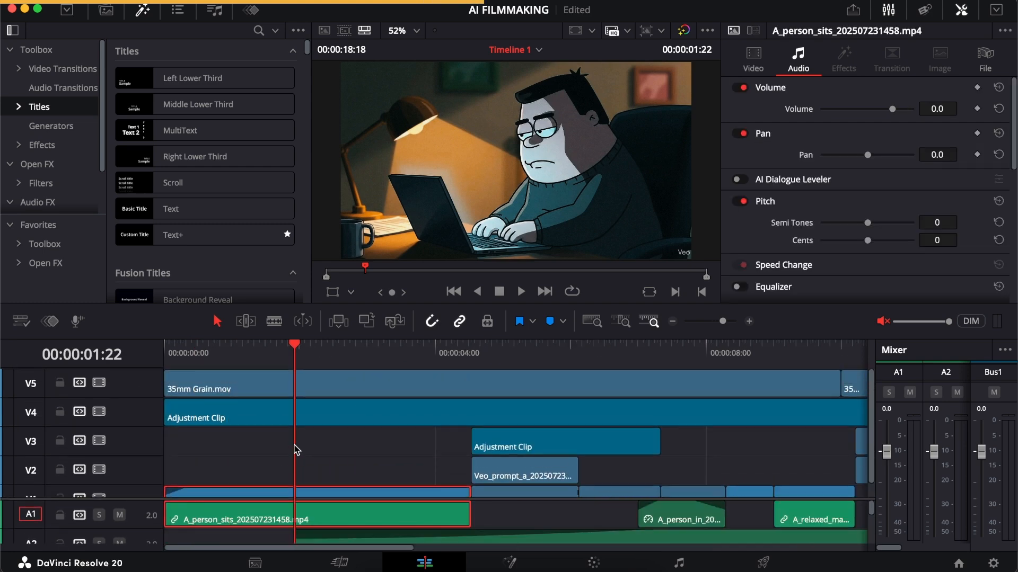
Compare the opening shot with the V4 adjustment clip and V5 35mm Grain disabled and enabled, and play on from 00:00:04:13
click(100, 412)
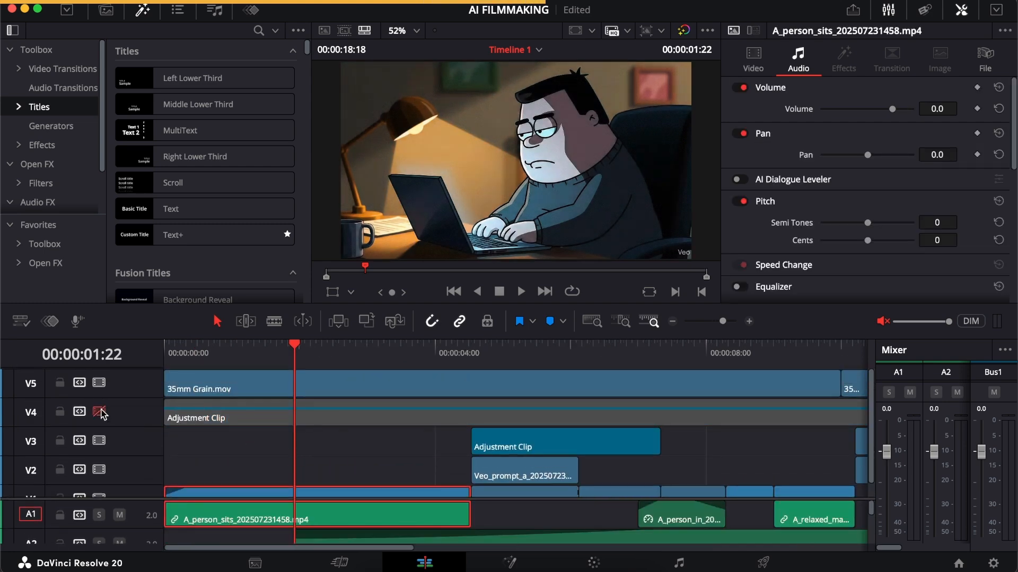
click(99, 384)
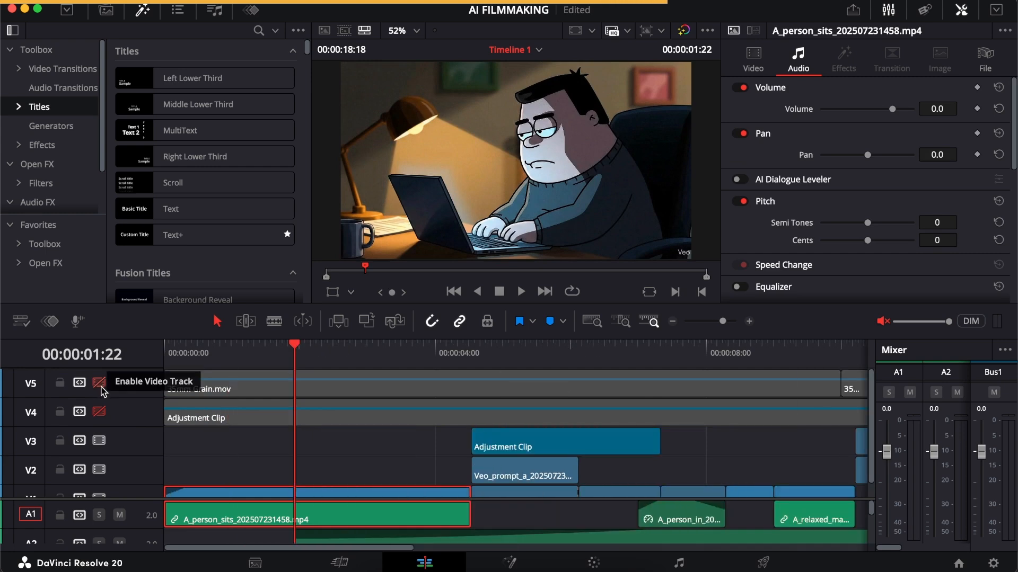
click(100, 382)
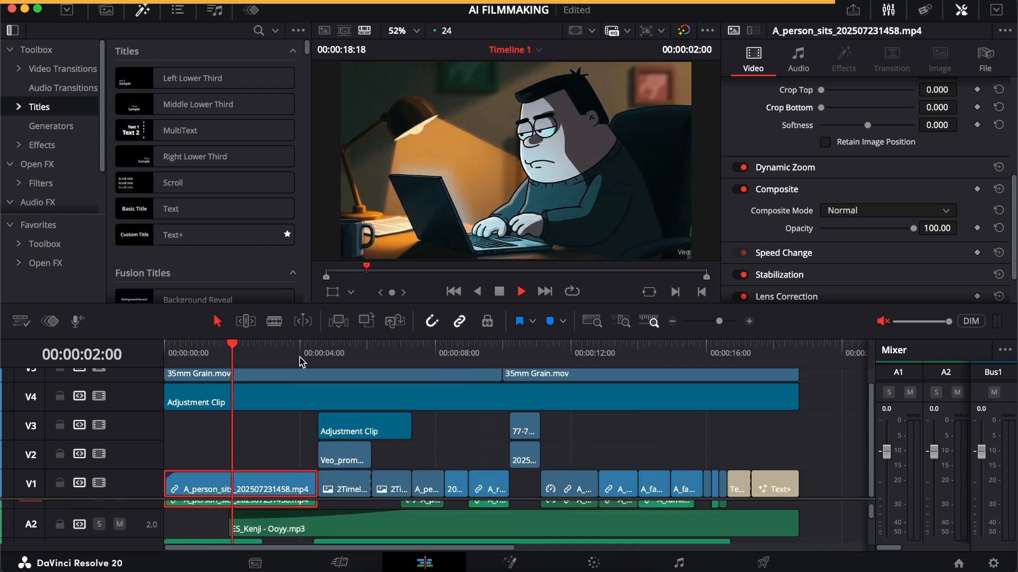
click(322, 353)
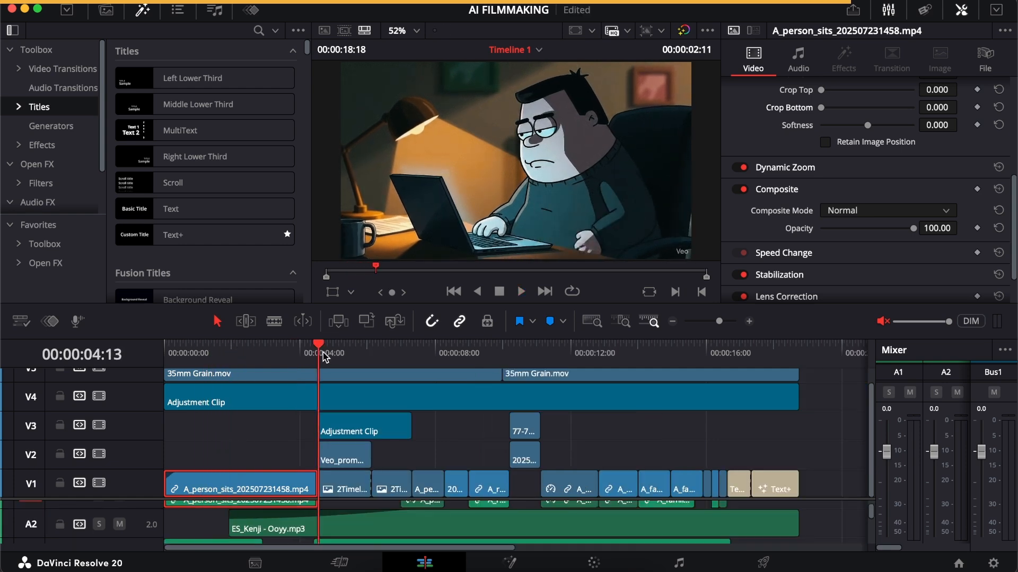
key(space)
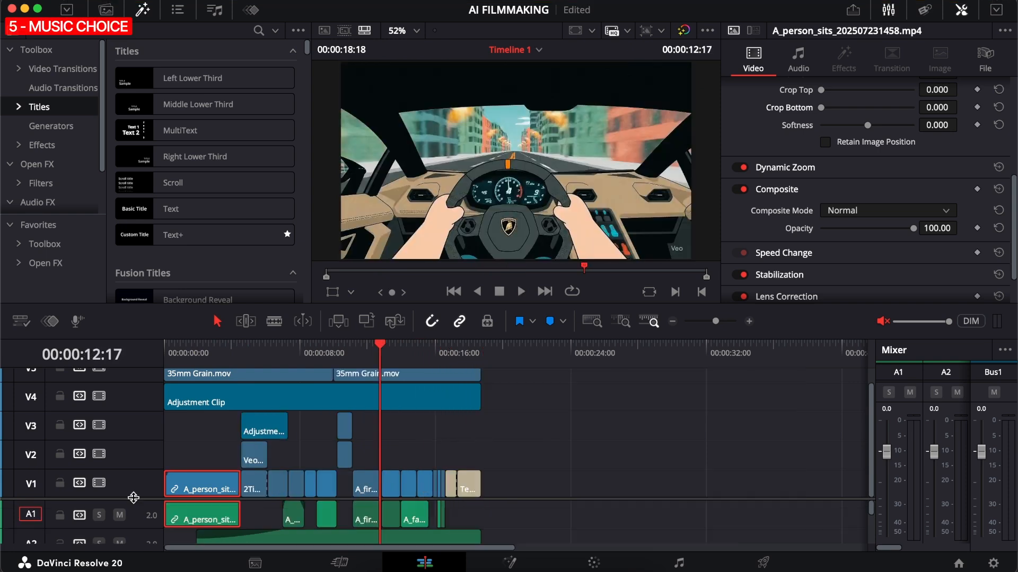
Examine the music and sound effect tracks of the ad, scrubbing back to the timeline's start
scroll(181, 415, down, 3)
scroll(181, 415, down, 2)
drag(282, 358, 163, 359)
click(535, 478)
key(super+equal)
key(super+equal)
key(super+minus)
key(super+minus)
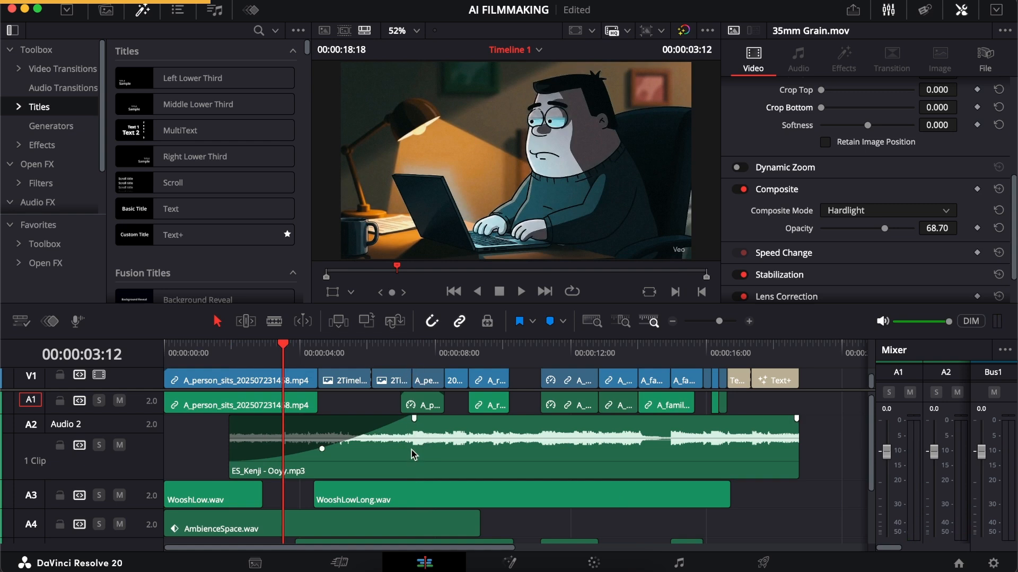
Inspect how the A2 music waveform lines up with the start of the airplane clip at 00:00:07:08
click(417, 360)
key(super+equal)
key(super+equal)
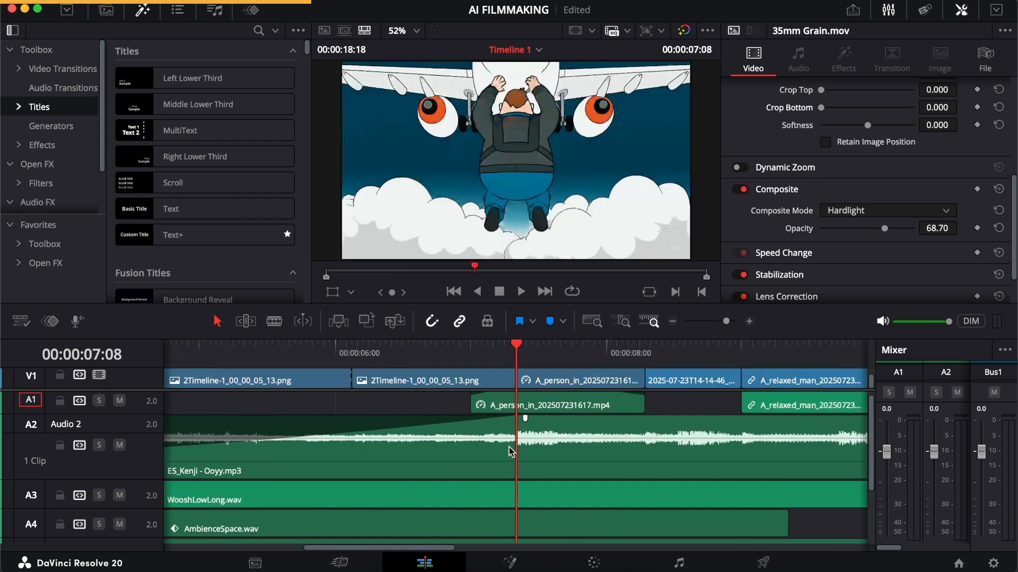
click(513, 451)
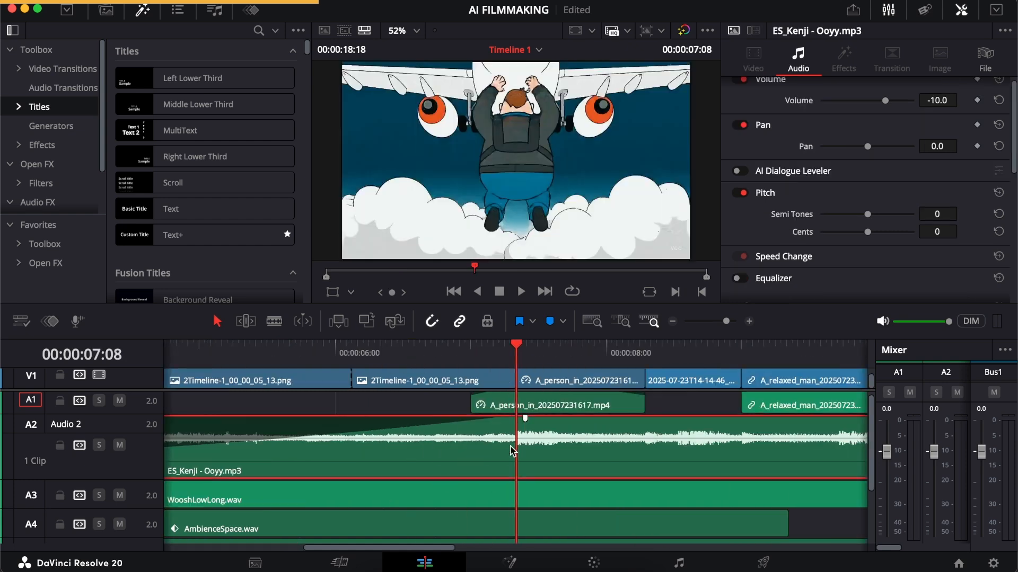
click(533, 406)
key(super+minus)
key(super+minus)
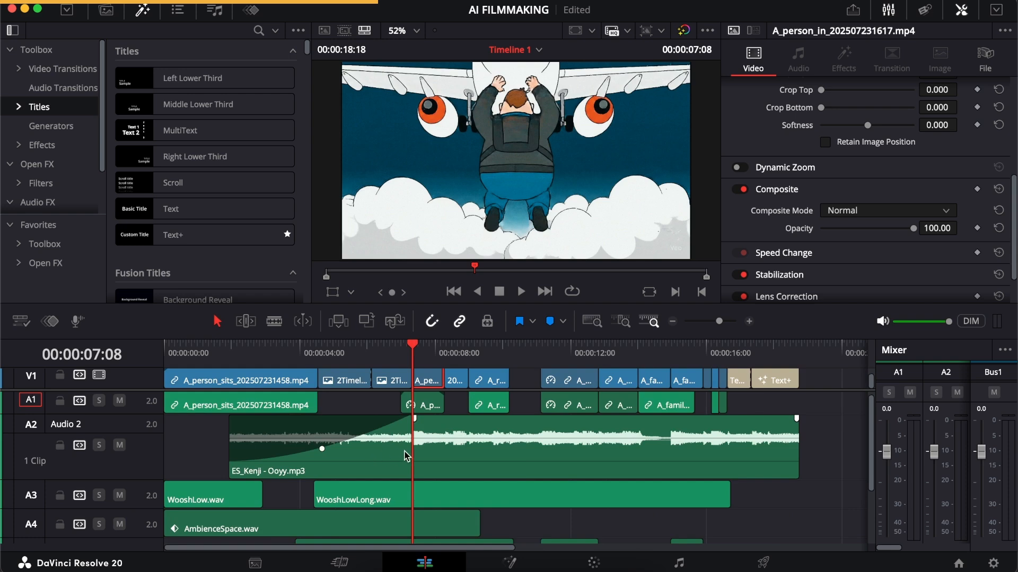
Play the ad from the start to hear its music and effects, adjusting the monitoring volume to -28 dB
key(Home)
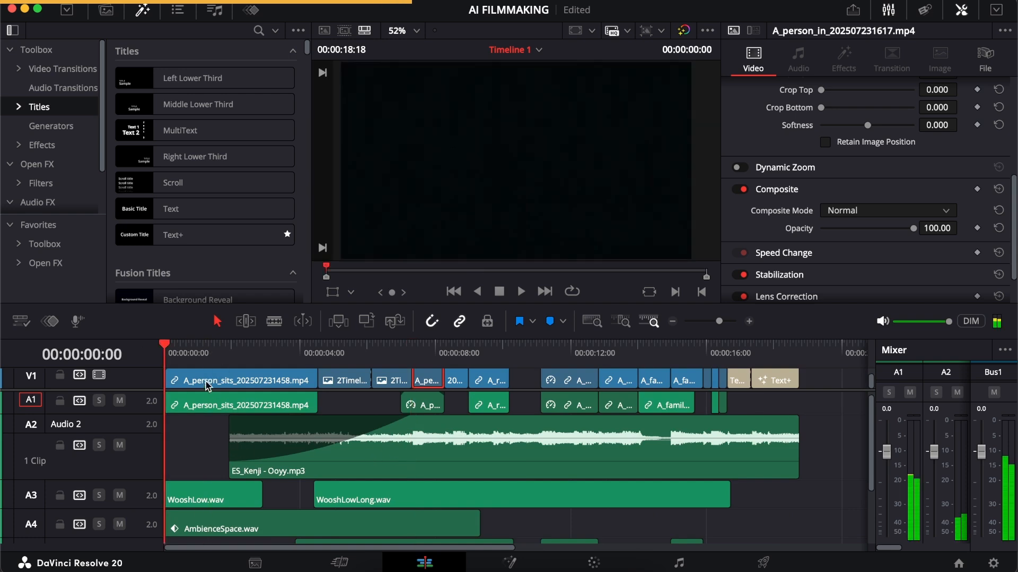
key(space)
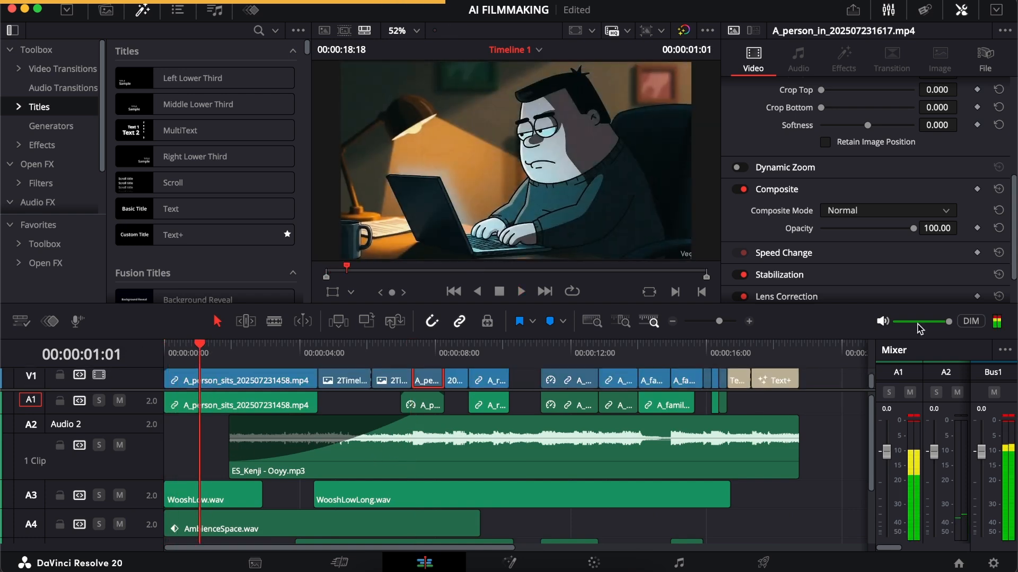
drag(948, 321, 904, 322)
key(space)
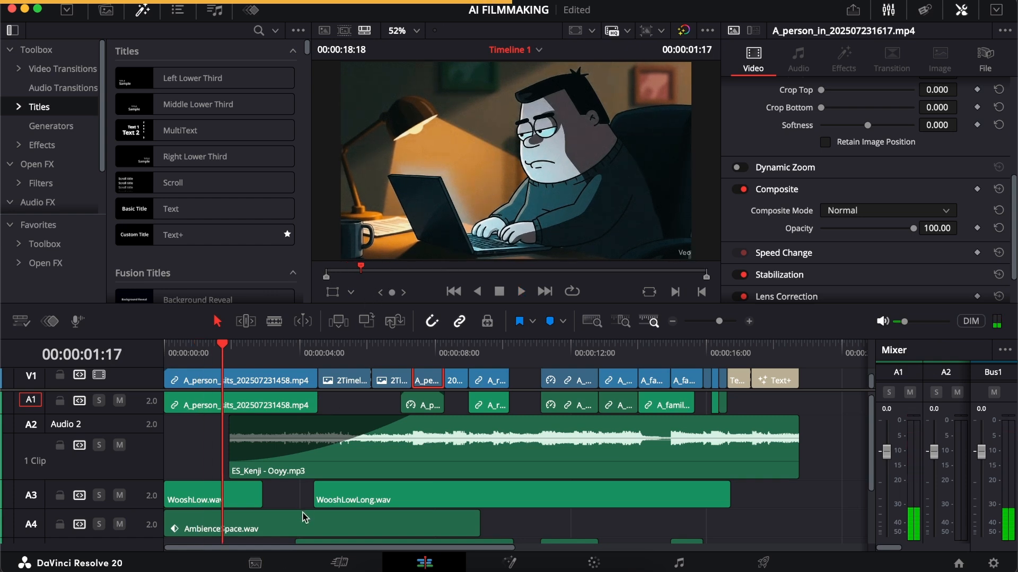
key(space)
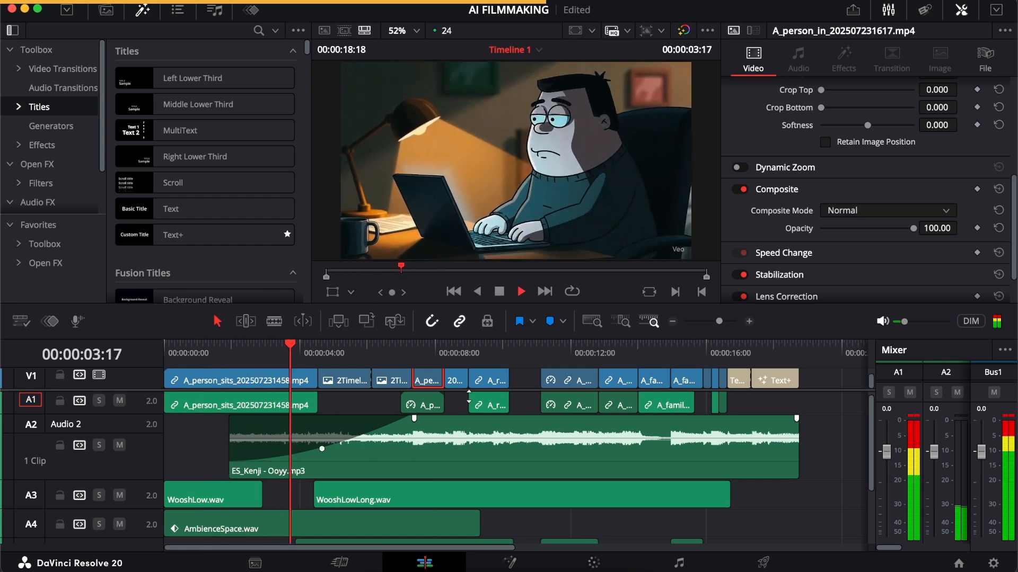
drag(904, 322, 917, 324)
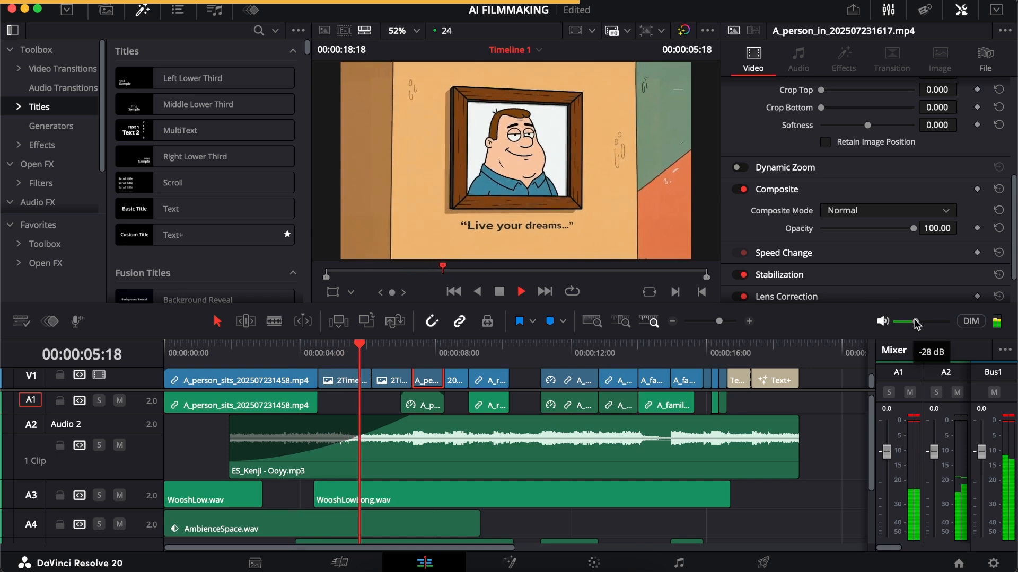
Stop playback, return to 00:00:02:22 and look over the music and sound effect tracks down to A7
key(space)
click(363, 345)
click(263, 347)
scroll(345, 450, up, 1)
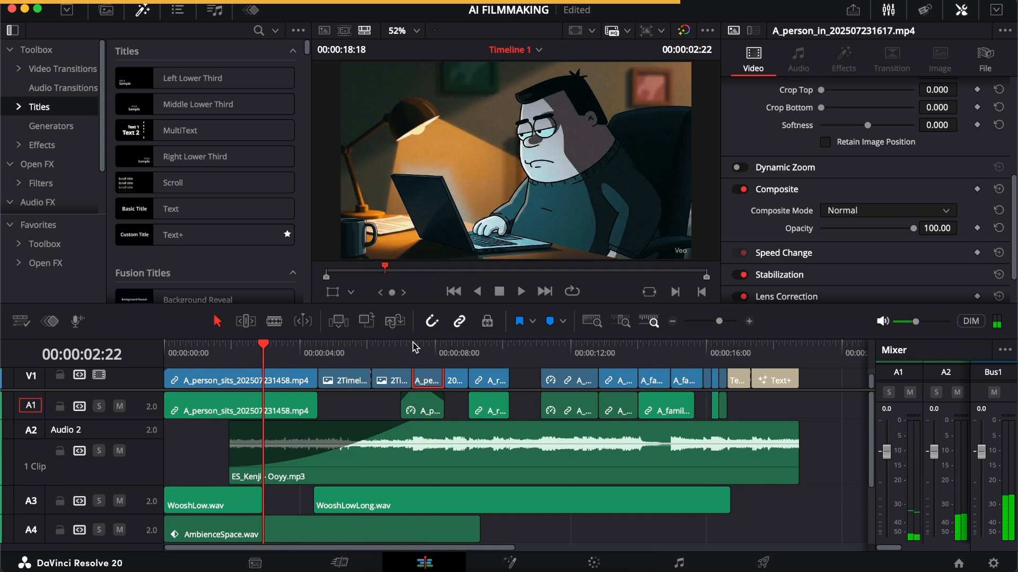
scroll(336, 495, down, 3)
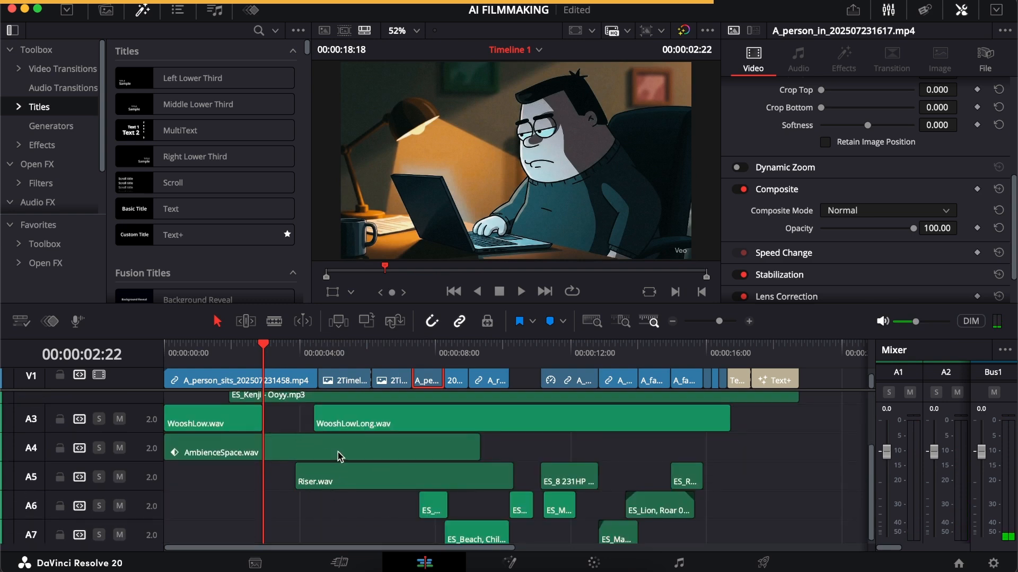
scroll(337, 457, up, 3)
Play the A2 music fade-in from 00:00:02:22, and replay it from about 00:00:04:10 over the portrait shot
key(space)
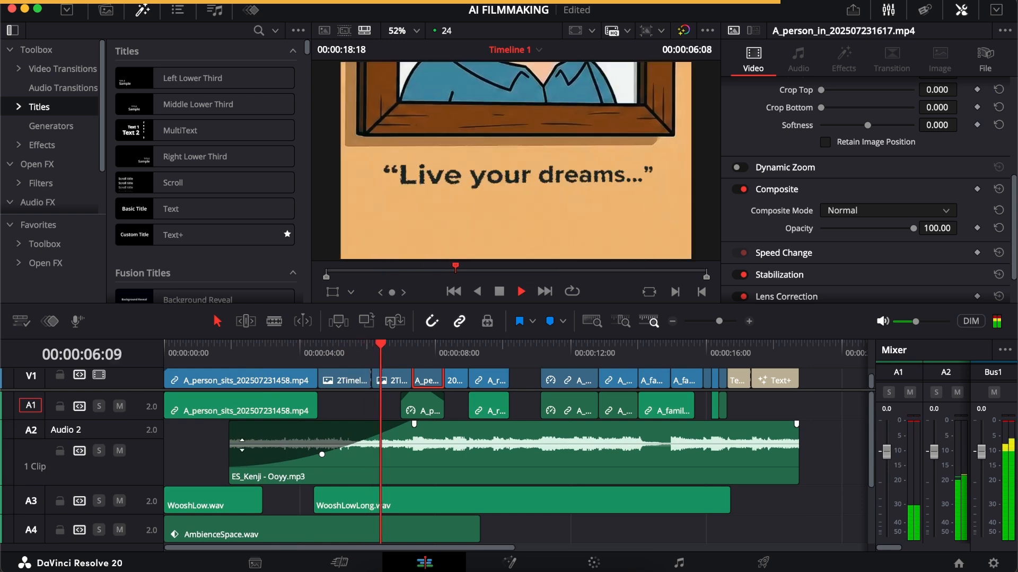
key(space)
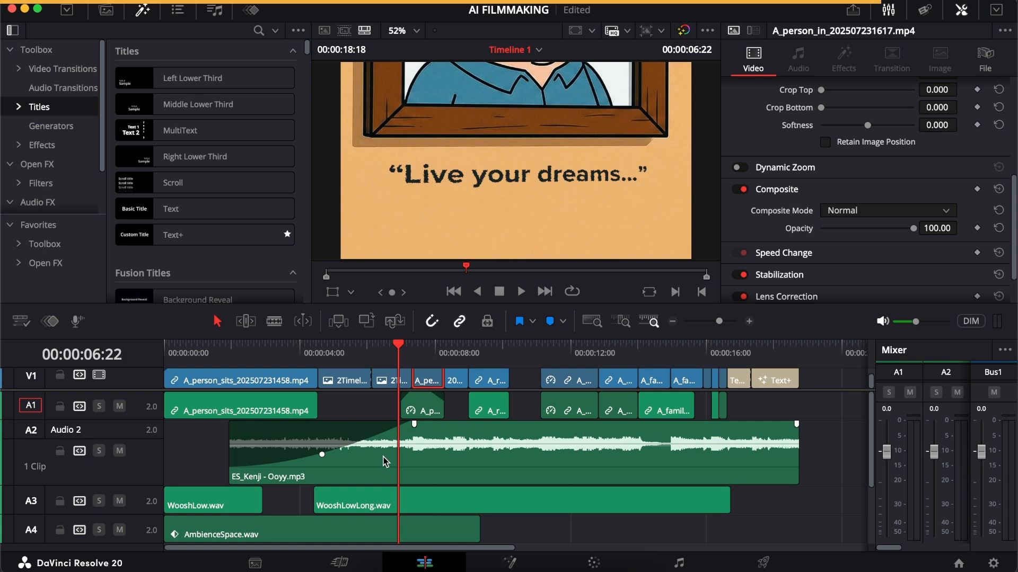
click(316, 361)
key(space)
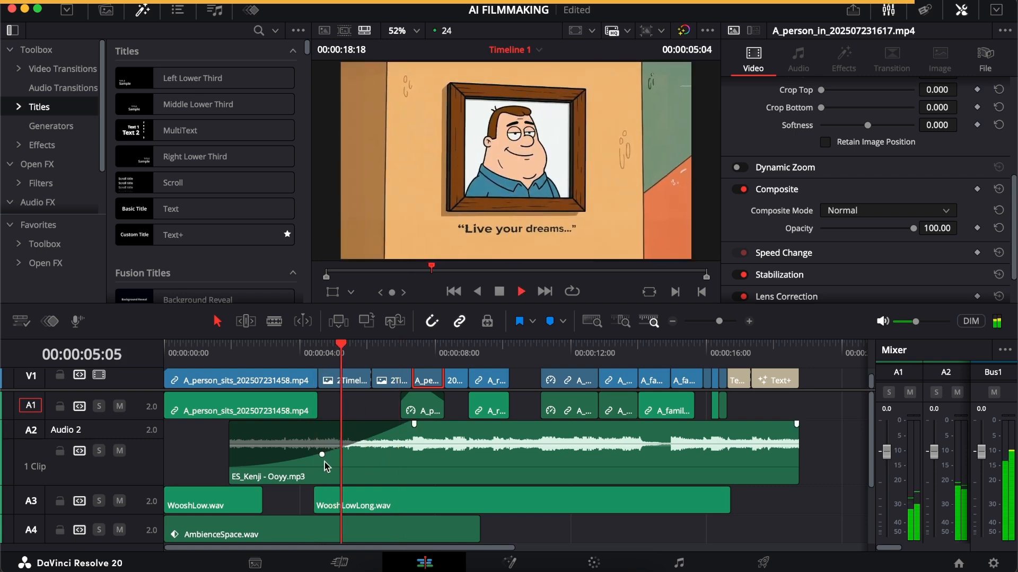
key(space)
Reduce the A2 track to its compact height and select the ES_Kenji - Ooyy.mp3 clip
scroll(409, 446, down, 2)
scroll(405, 444, up, 2)
click(151, 483)
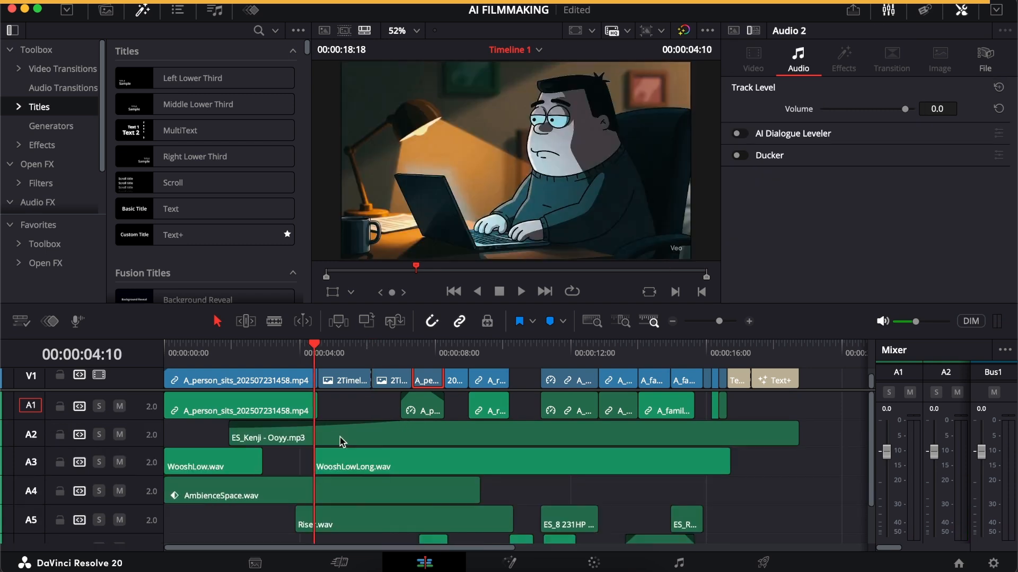
click(345, 440)
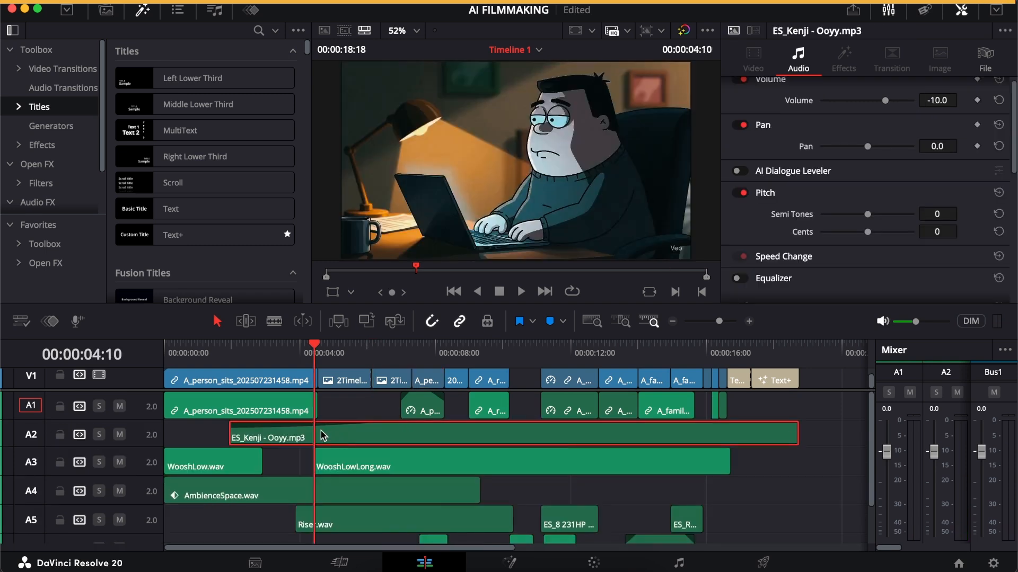
Inspect the opening clip's audio and WooshLow.wav against the picture at 00:00:02:06 and 00:00:01:08
click(287, 411)
click(242, 352)
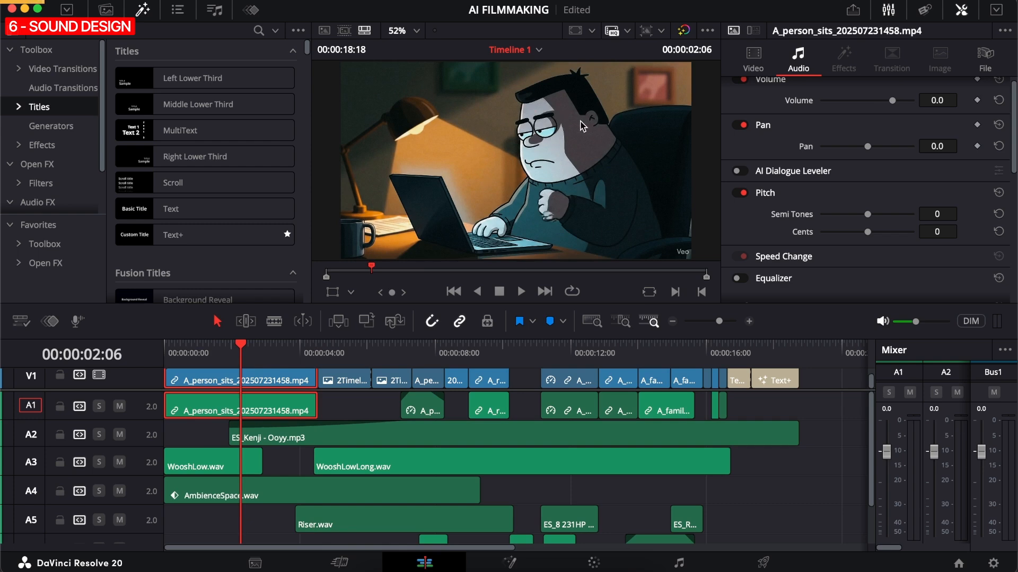
click(206, 471)
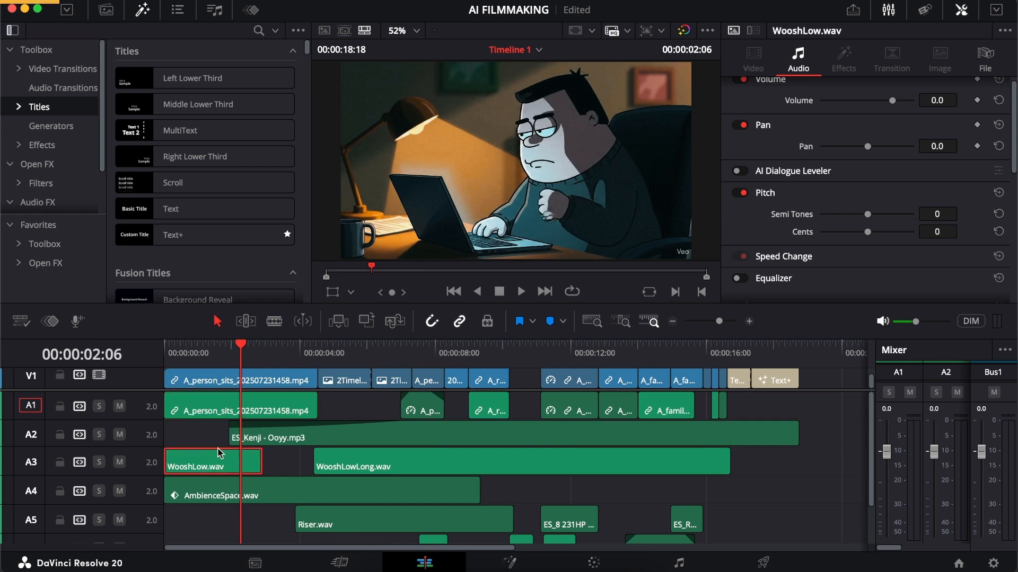
click(210, 352)
click(455, 235)
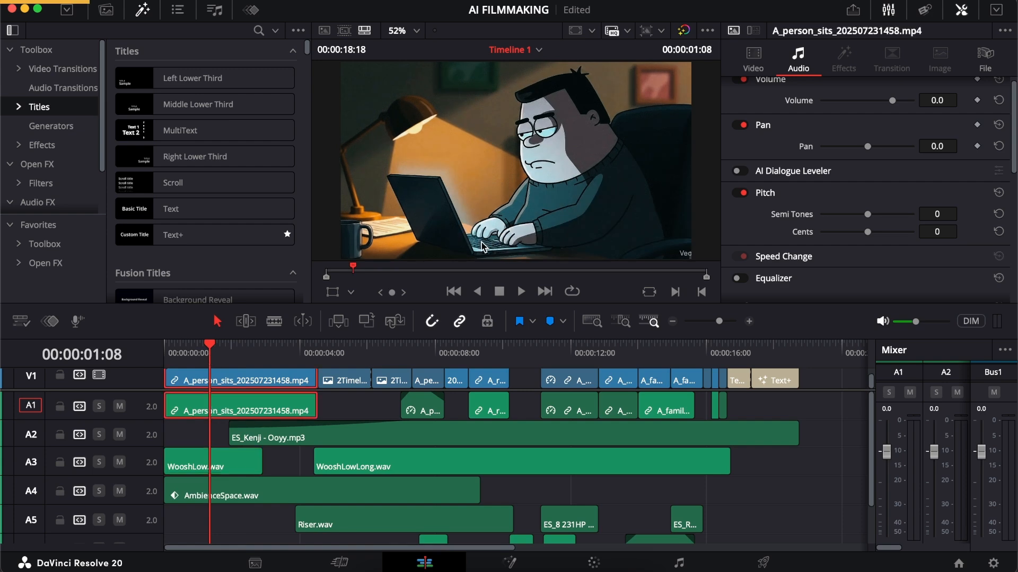
Solo A1 to hear the opening clip's own sound, turn the solo off and return to the timeline's start
click(98, 406)
click(167, 361)
key(space)
click(98, 406)
click(177, 362)
key(Home)
Enlarge the A3 and A4 tracks to show their waveforms, briefly play the start and solo A3
drag(146, 475, 151, 539)
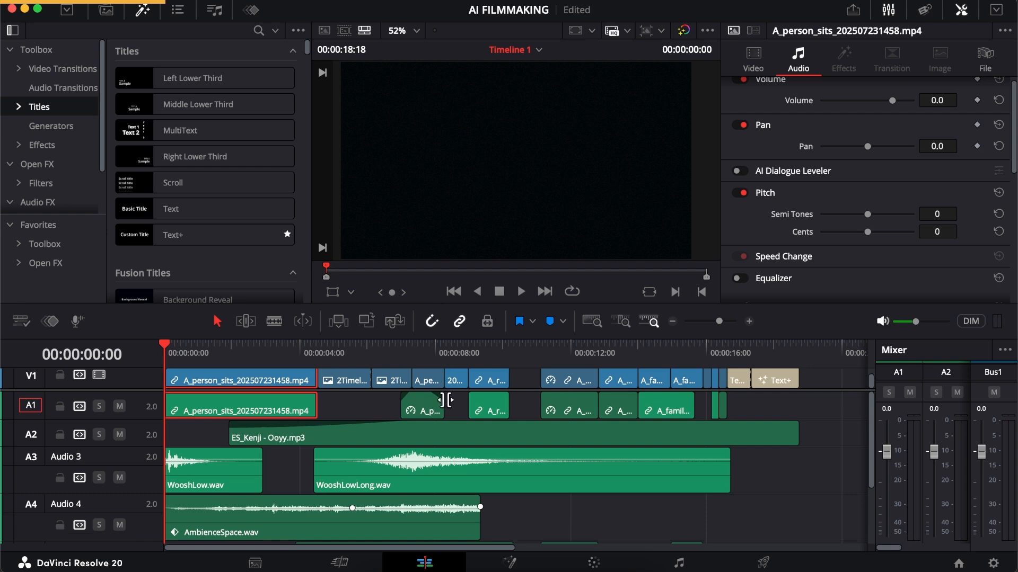
key(space)
key(space)
click(98, 477)
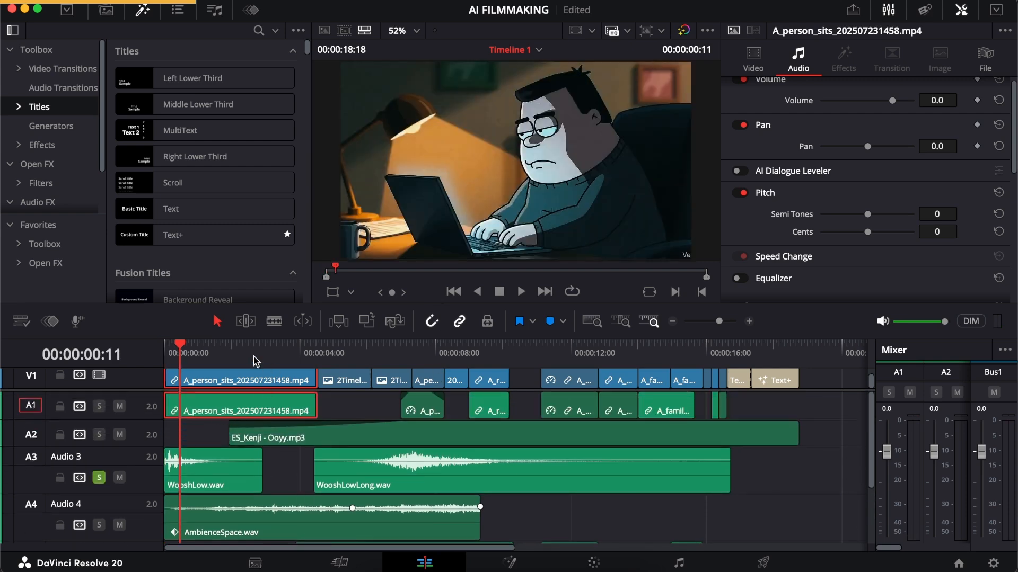
Play the soloed WooshLow.wav effect from the timeline's start to about 00:00:01:06
scroll(287, 398, down, 1)
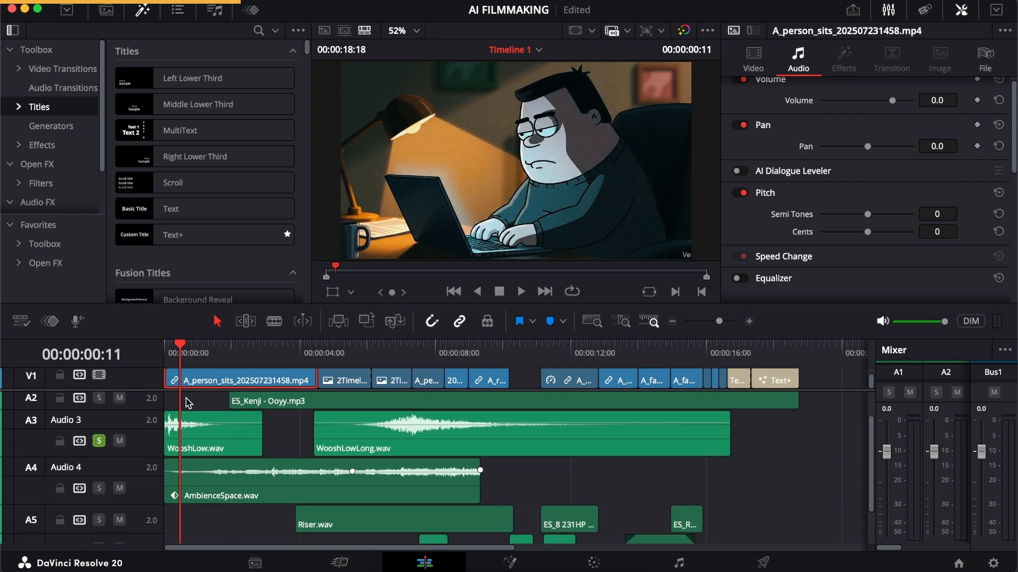
click(176, 370)
key(Home)
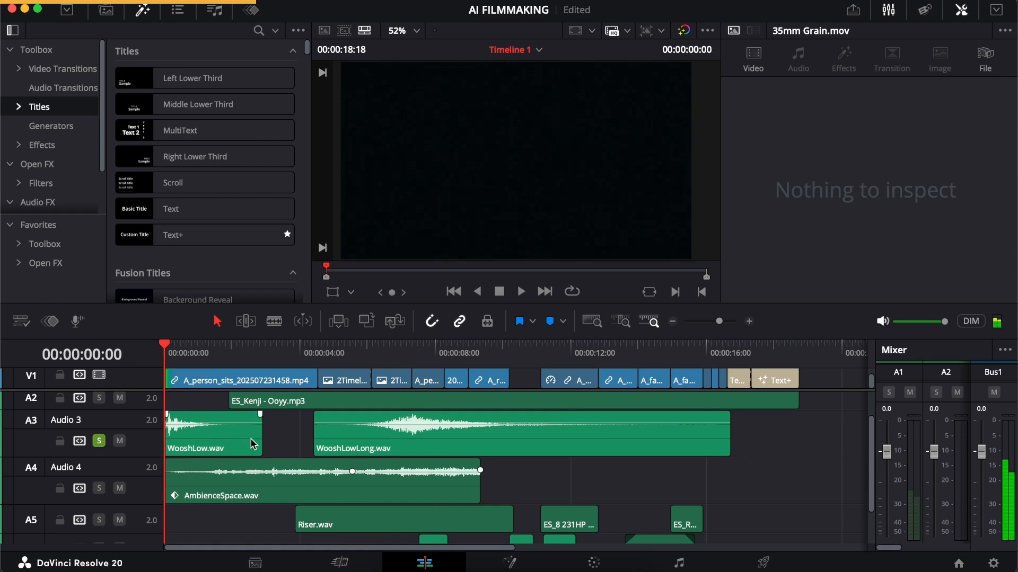
key(space)
key(space)
scroll(254, 448, up, 1)
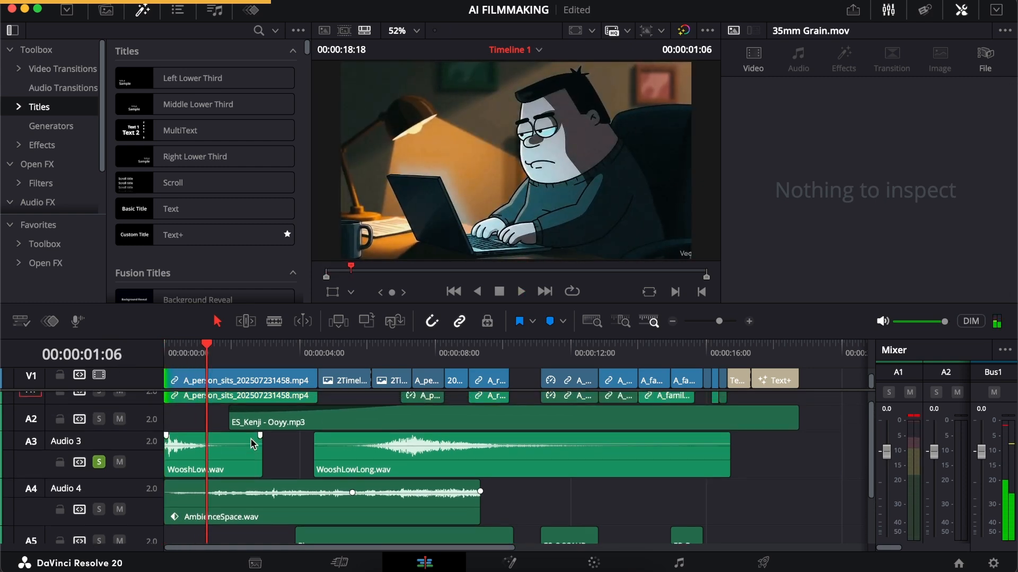
Select AmbienceSpace.wav, solo A4 in place of A3 and play the ambience from 00:00:01:06
click(189, 522)
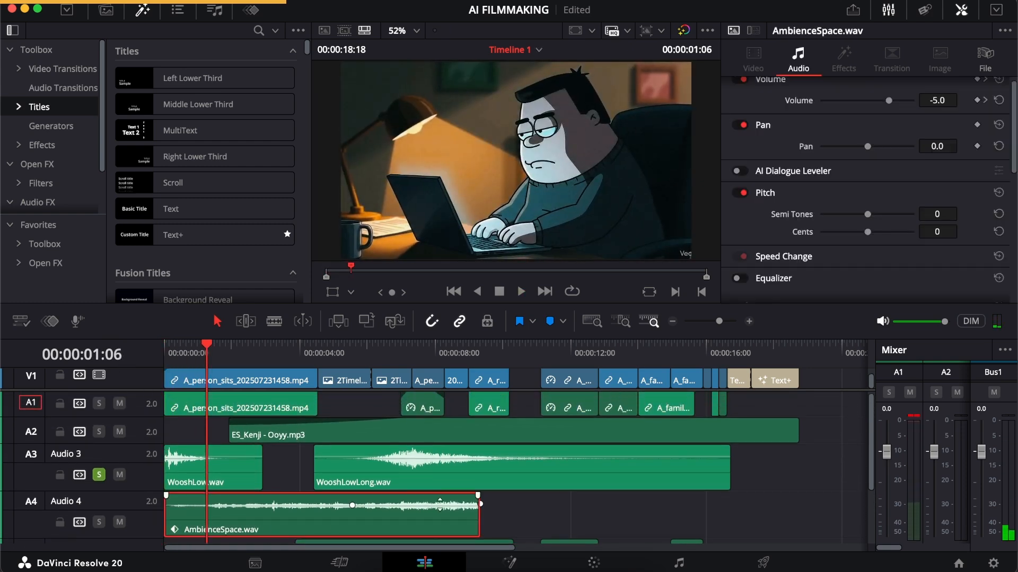
click(98, 522)
click(98, 475)
key(space)
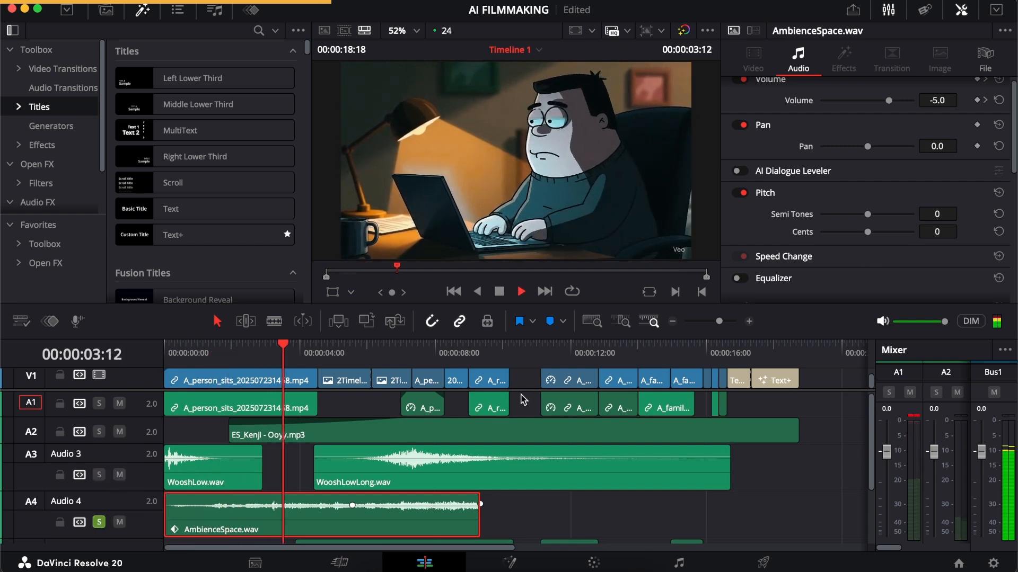
Trim the end of AmbienceSpace.wav back to the start of the airplane clip and scrub back to 00:00:02:23
click(393, 351)
click(412, 351)
drag(475, 520, 408, 512)
click(383, 352)
drag(383, 354, 267, 351)
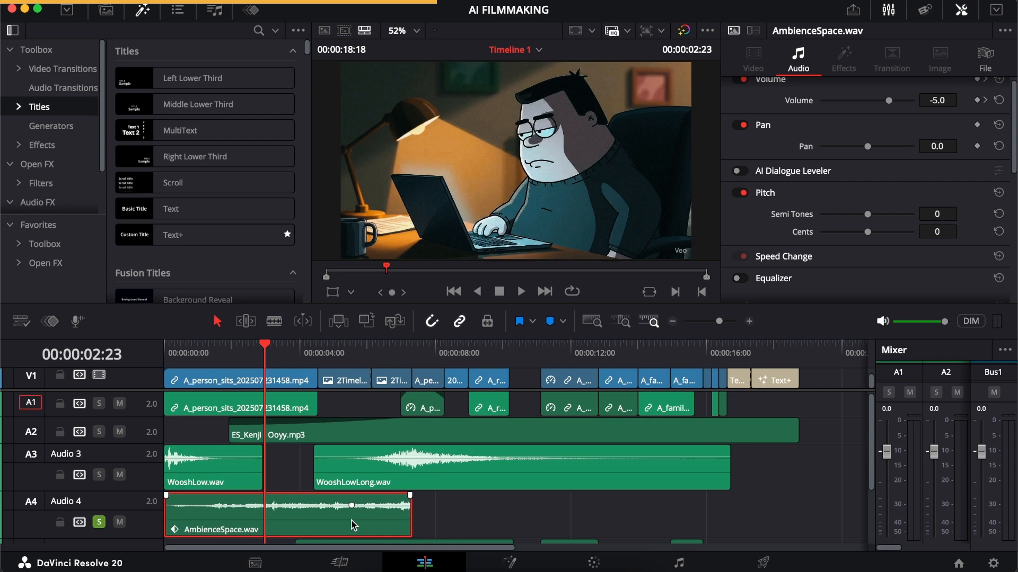
Enlarge the A5 track and select Riser.wav, with the playhead at 00:00:04:21 on the portrait shot
click(330, 354)
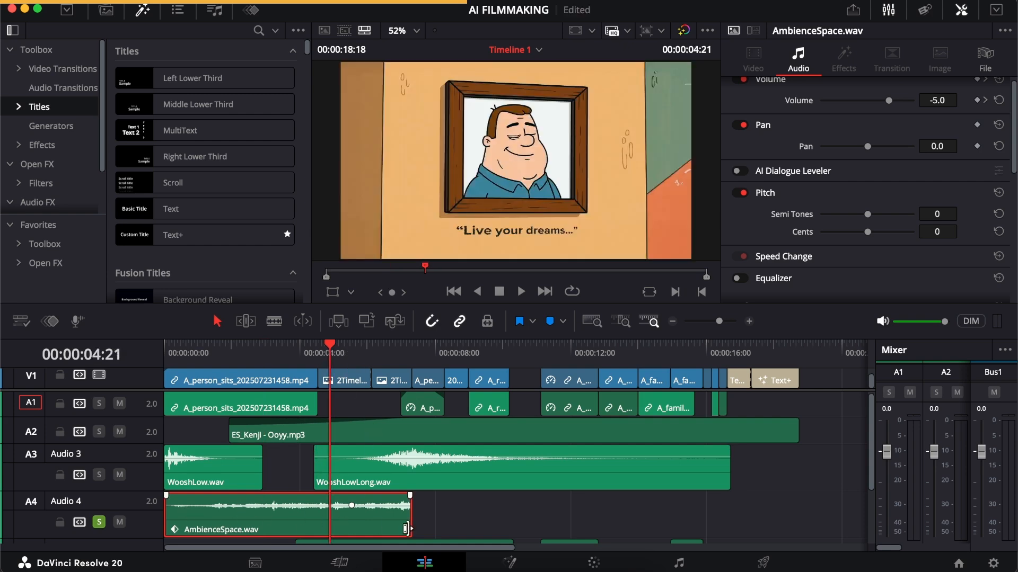
scroll(322, 522, down, 3)
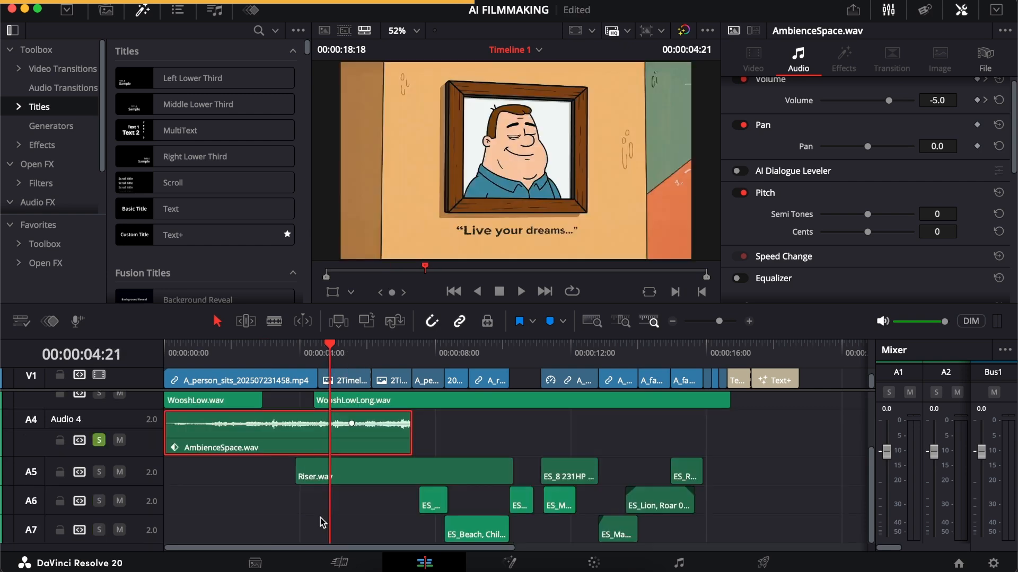
click(144, 493)
click(409, 498)
scroll(220, 524, up, 1)
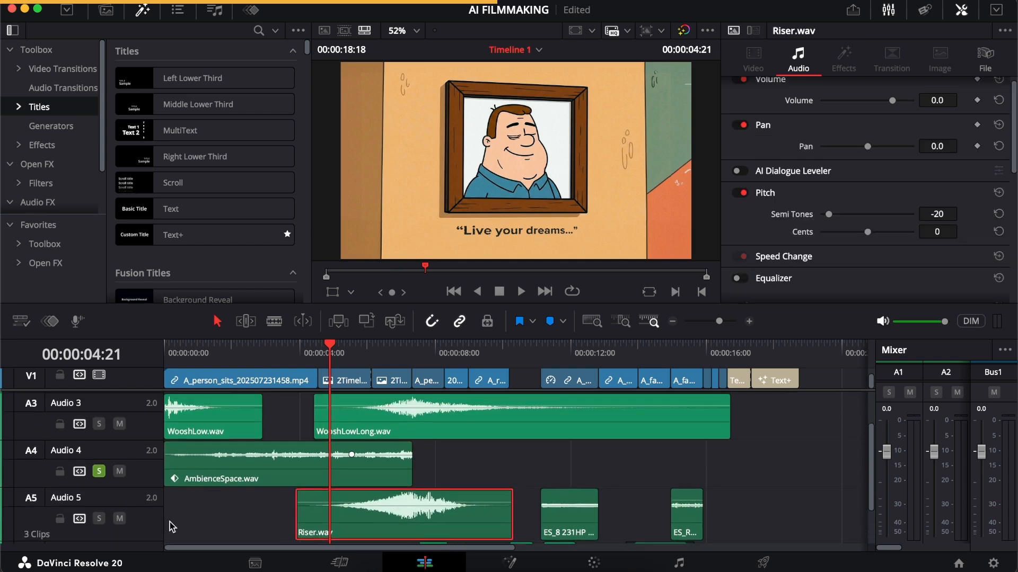
Solo A3 and A5 in place of A4 and play WooshLowLong.wav and Riser.wav into the airplane clip twice
click(99, 471)
click(99, 424)
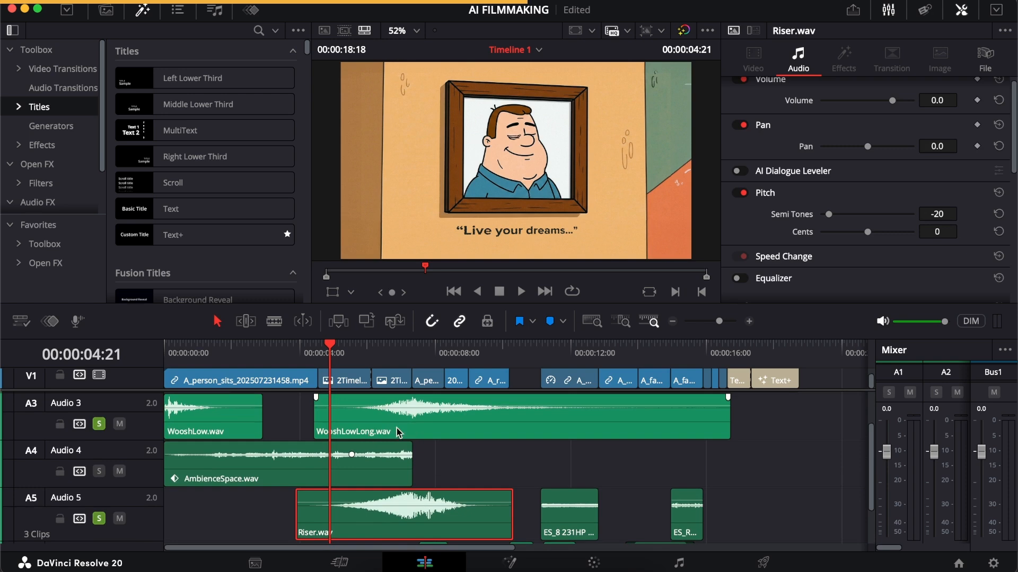
key(space)
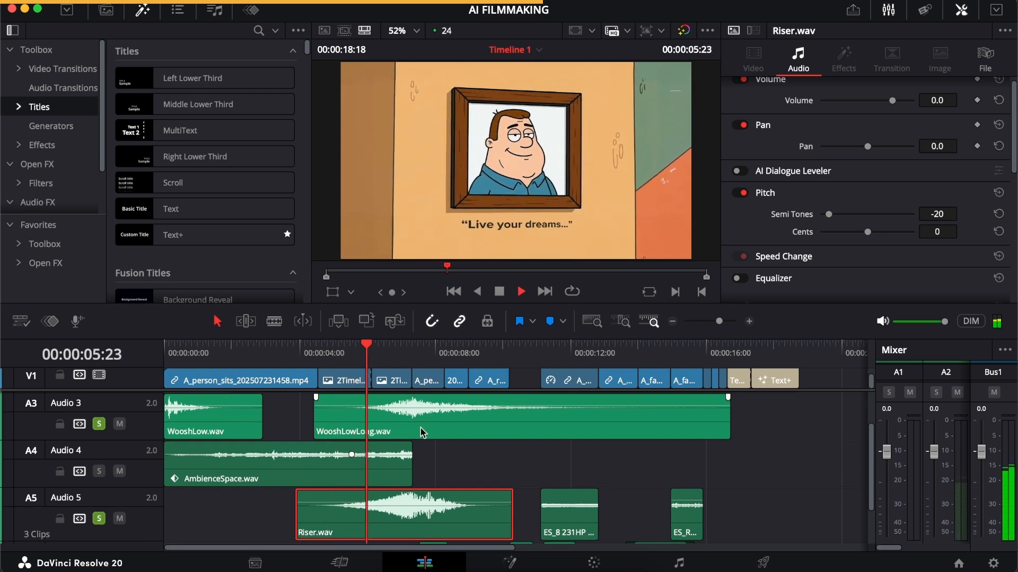
key(space)
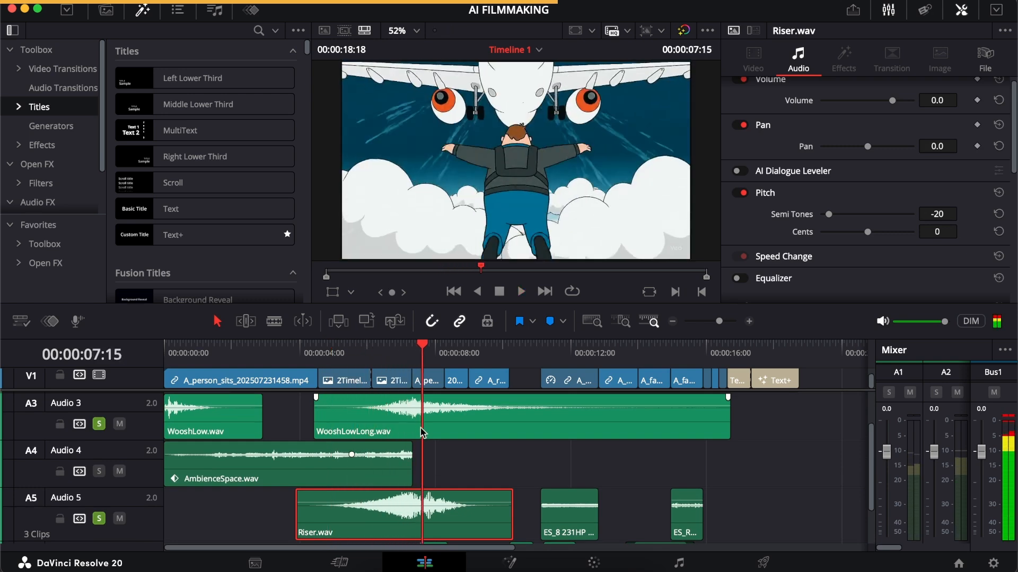
click(348, 352)
key(space)
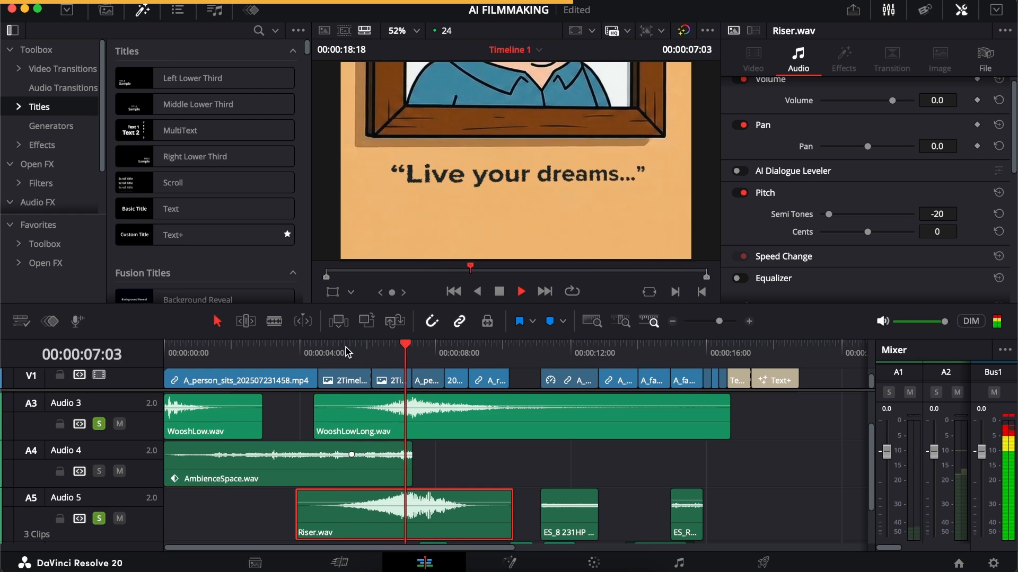
key(space)
Enlarge and solo A6 to hear the male Woo Hoo shout, solo A7 for the beach sound and play on to 00:00:10:05
scroll(493, 494, down, 3)
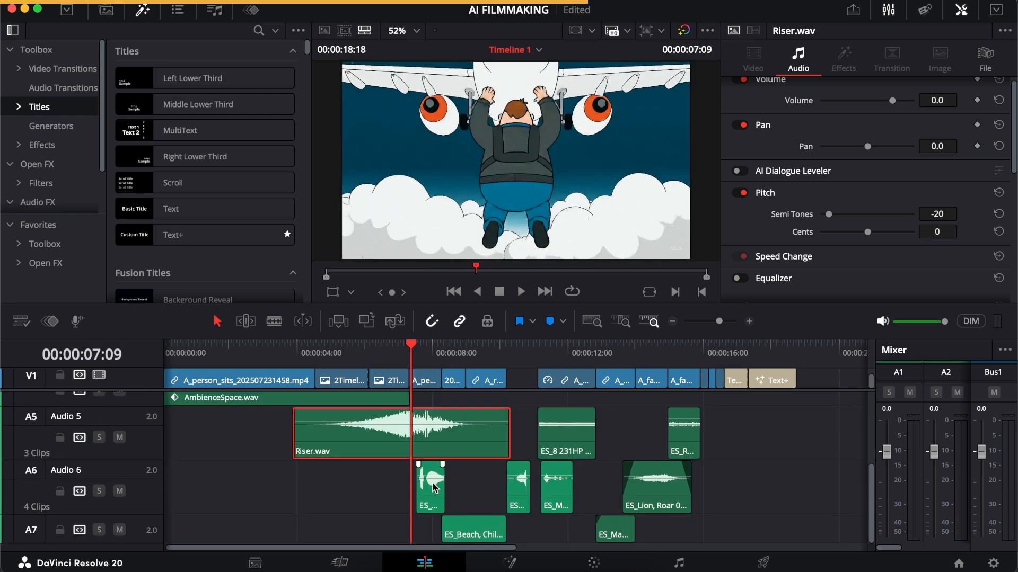
scroll(434, 488, up, 6)
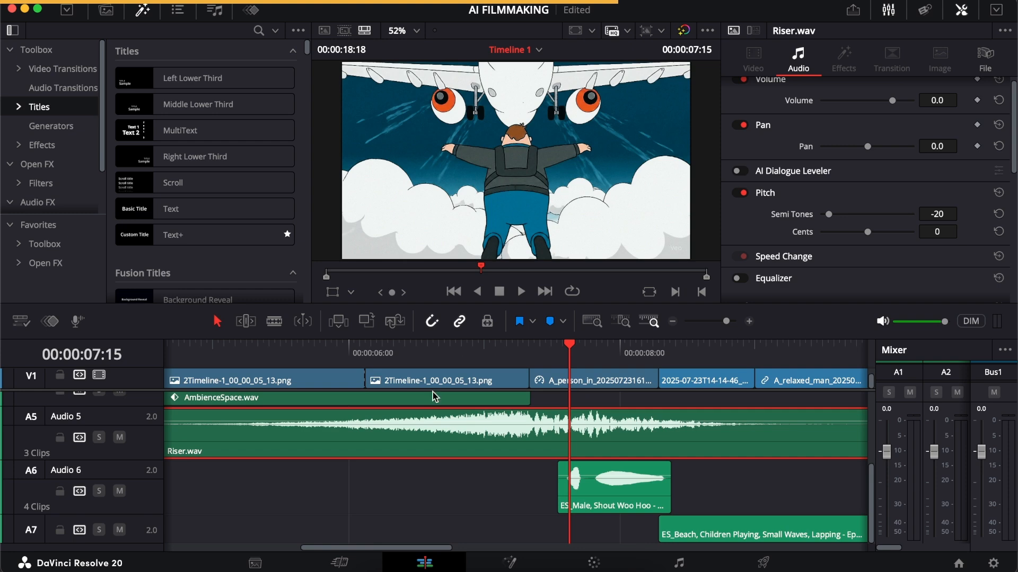
click(98, 491)
key(space)
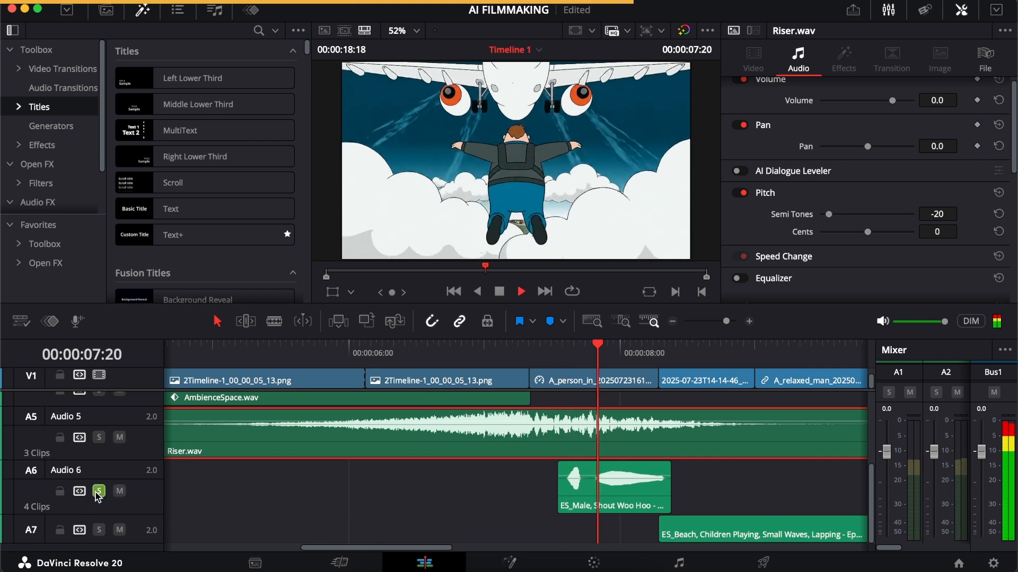
click(99, 530)
key(space)
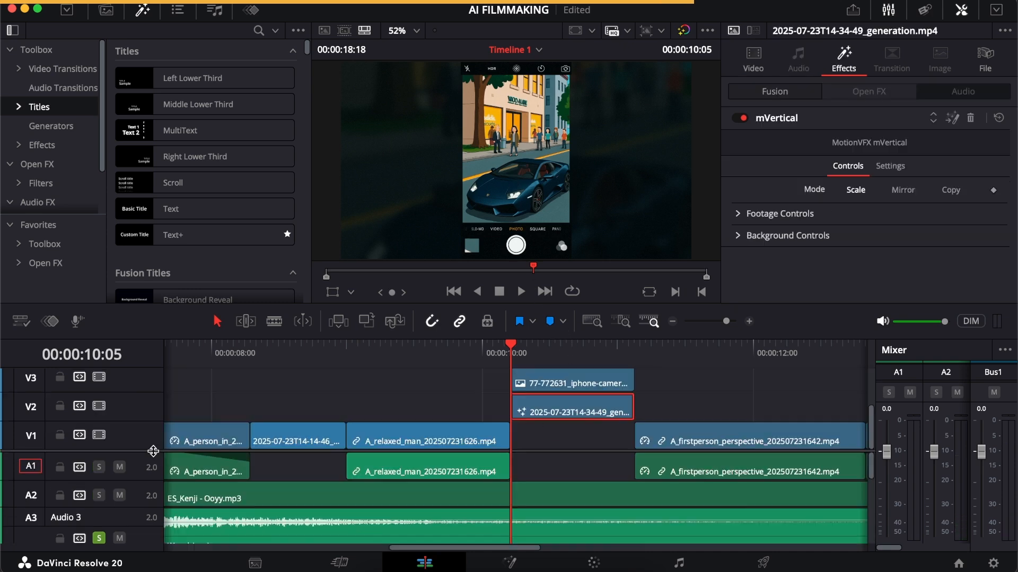
Inspect the iPhone camera overlay clip on V3 and the A6 voice clips beneath it, with the playhead at 00:00:10:21
scroll(585, 420, up, 2)
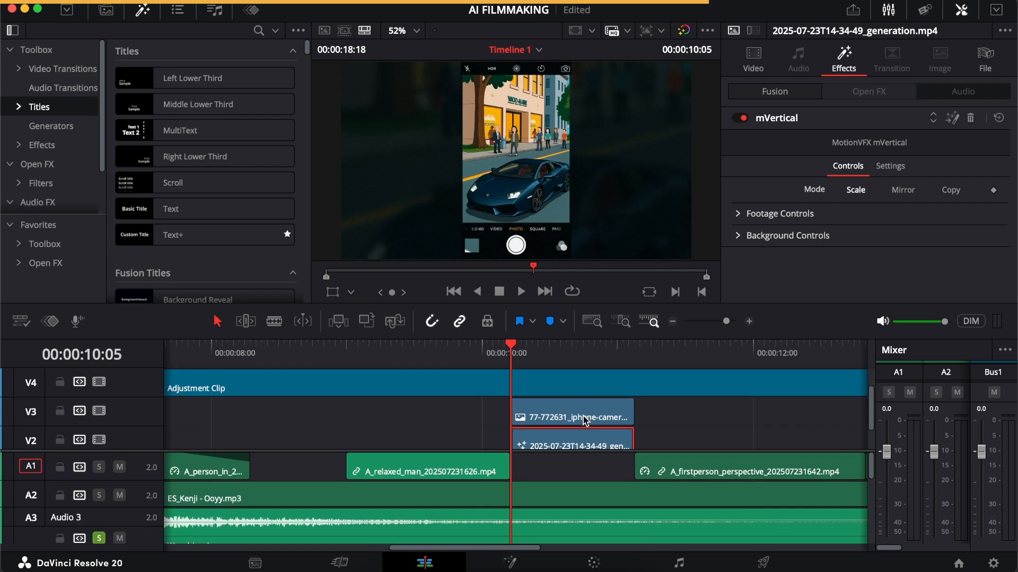
click(583, 419)
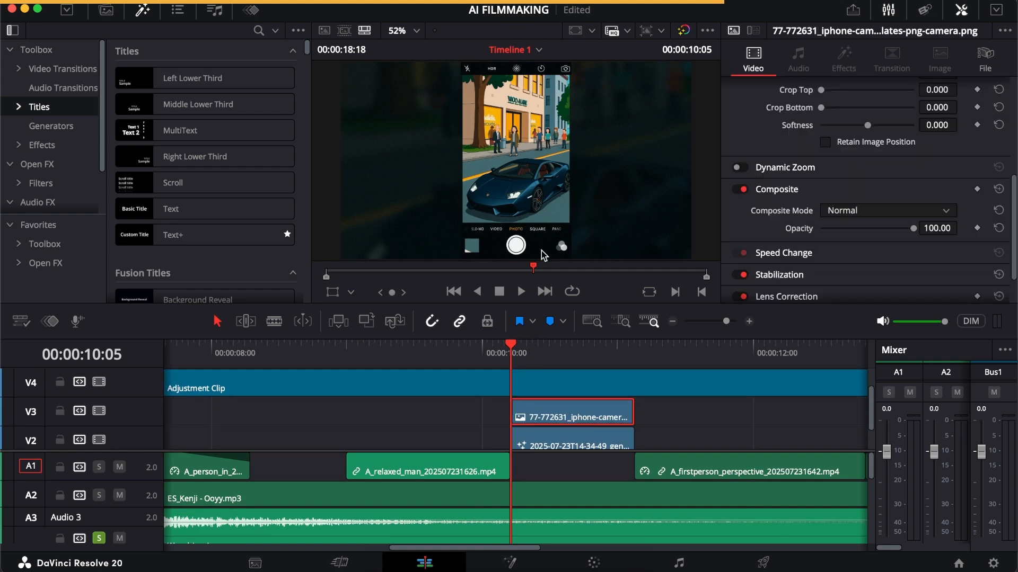
click(546, 269)
scroll(636, 467, down, 4)
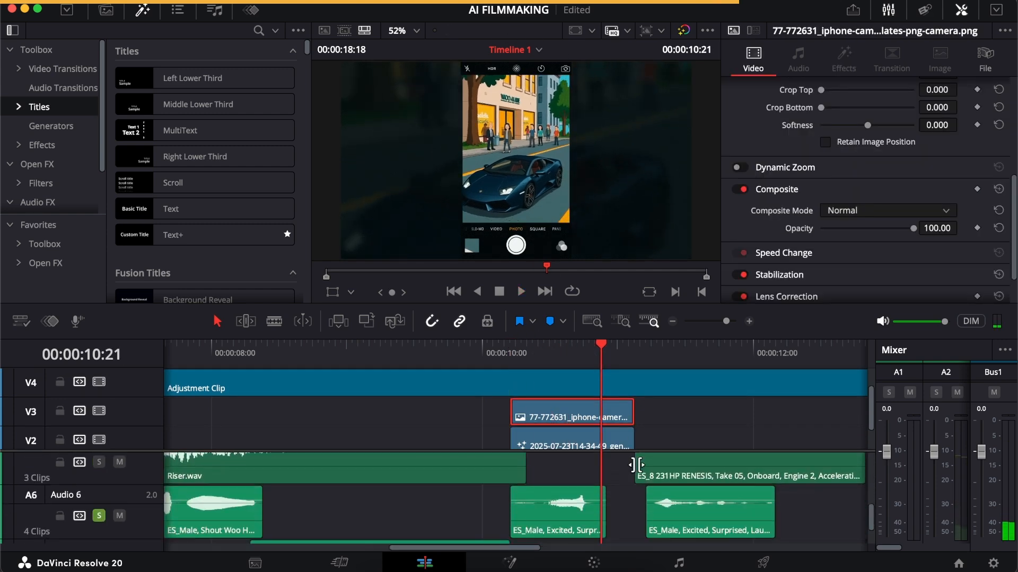
scroll(636, 467, down, 1)
Scrub between the beach and phone shots, and play the A6 excited male voice from 00:00:10:07 to 00:00:11:00
click(523, 358)
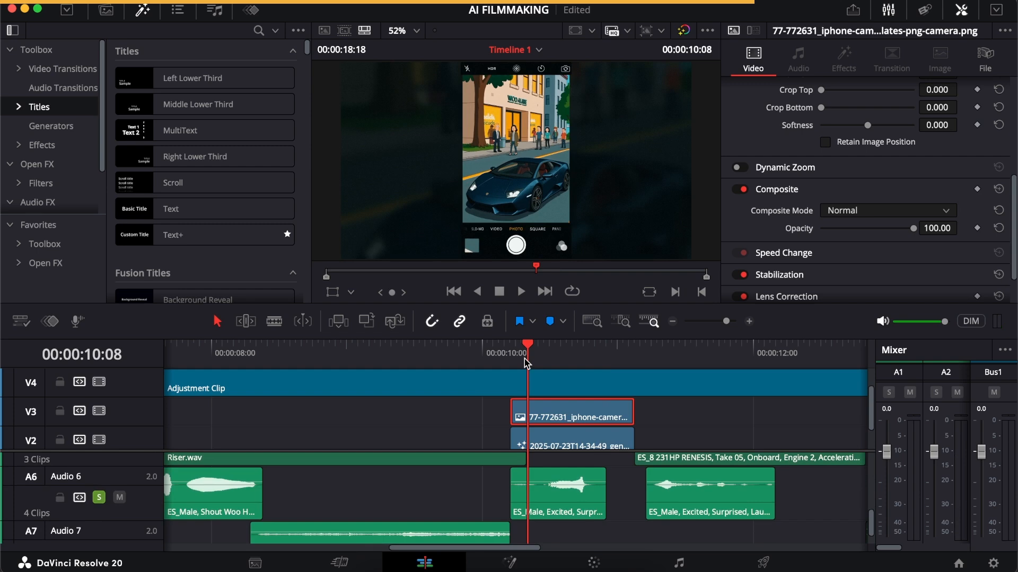
click(425, 353)
click(365, 351)
click(287, 351)
click(448, 352)
click(522, 350)
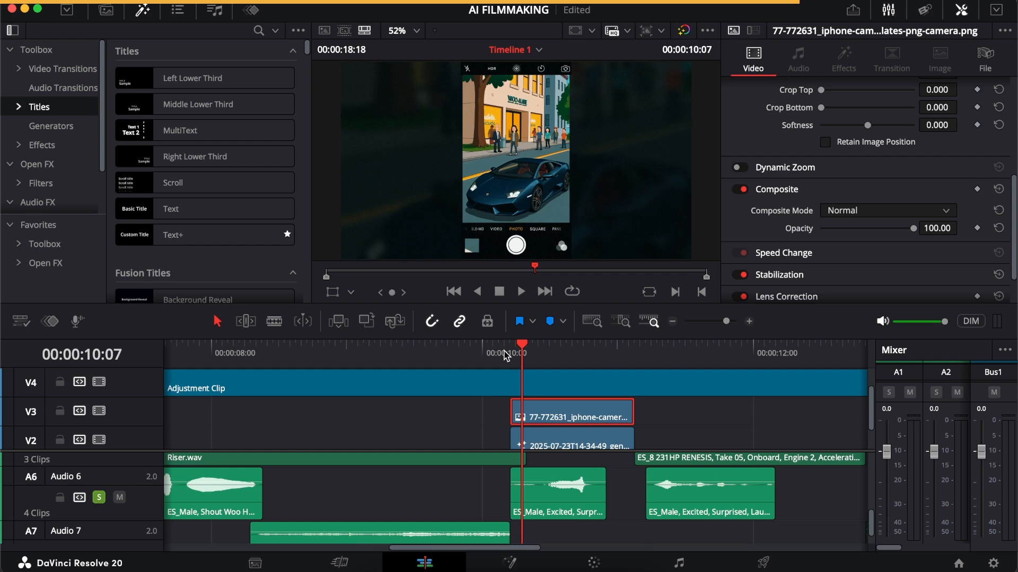
key(space)
key(space)
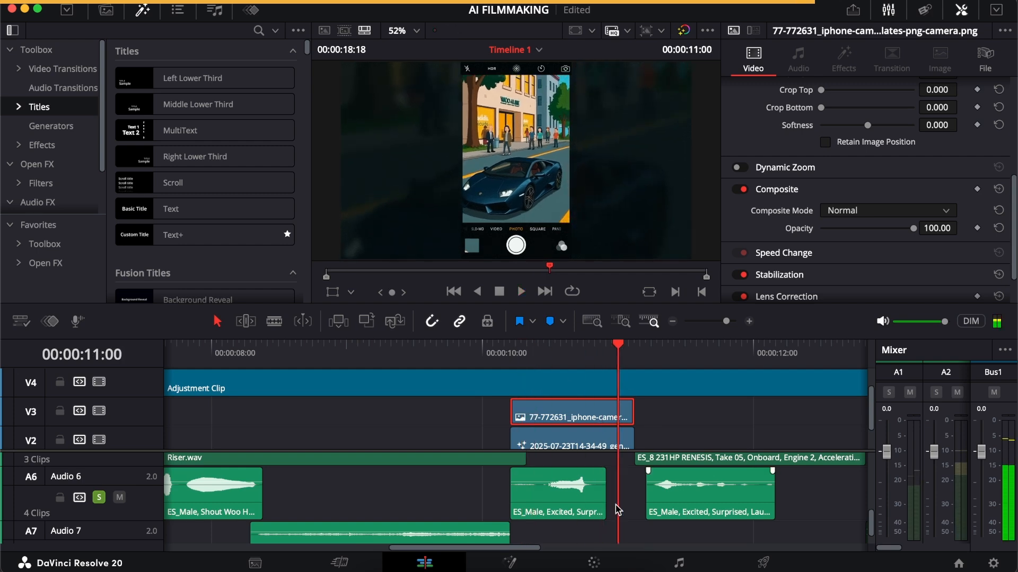
Play the A6 excited male laugh over the car interior shot twice, up to 00:00:12:03, restarting from 00:00:11:05
scroll(657, 517, down, 2)
scroll(662, 515, up, 2)
key(space)
key(space)
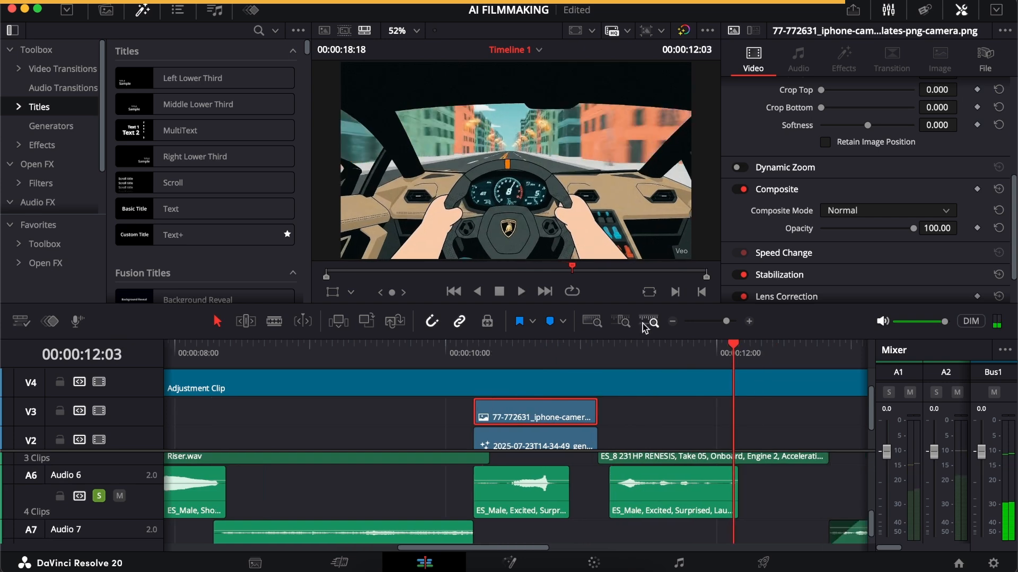
click(611, 346)
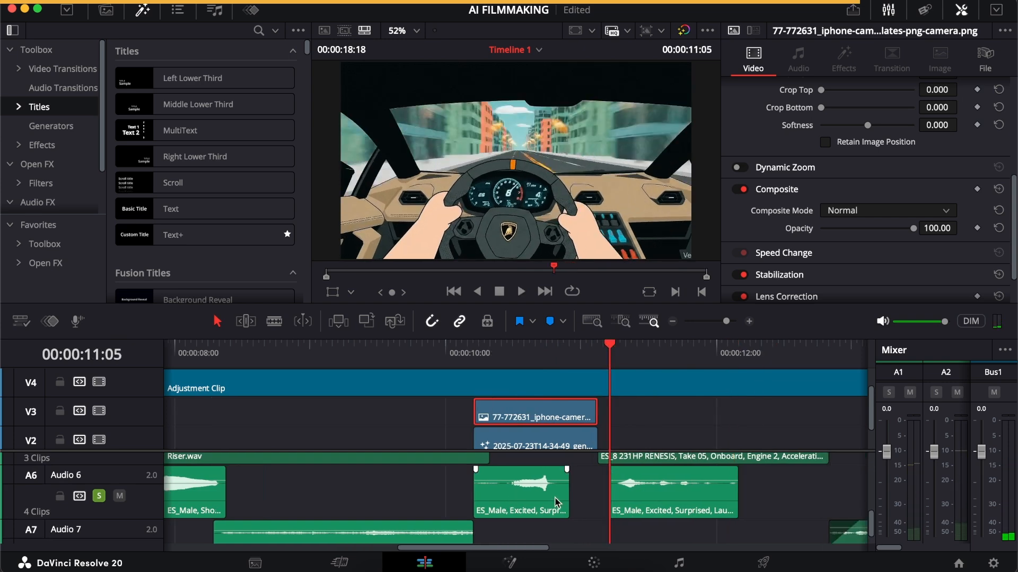
scroll(687, 514, right, 3)
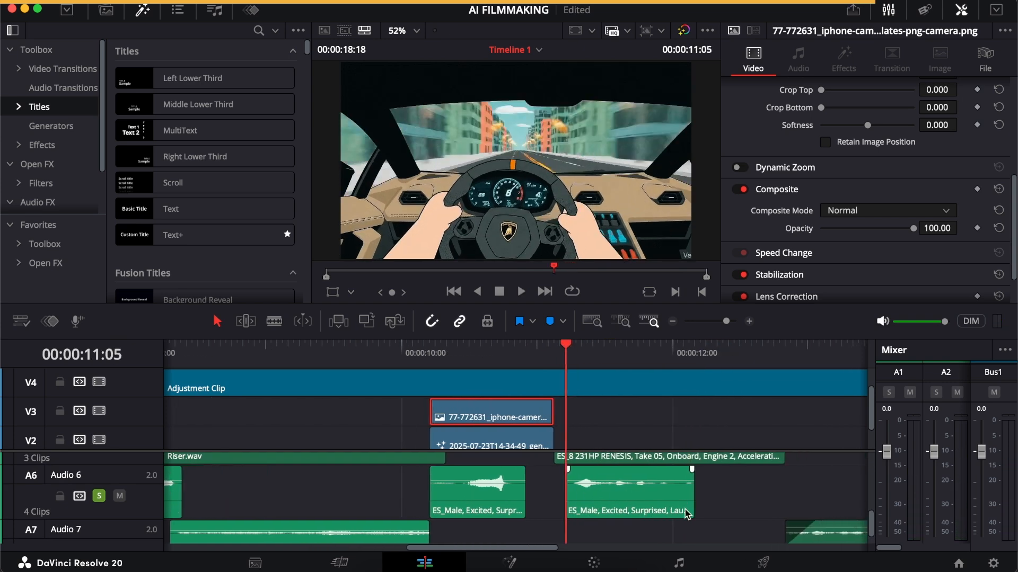
scroll(688, 514, right, 2)
key(space)
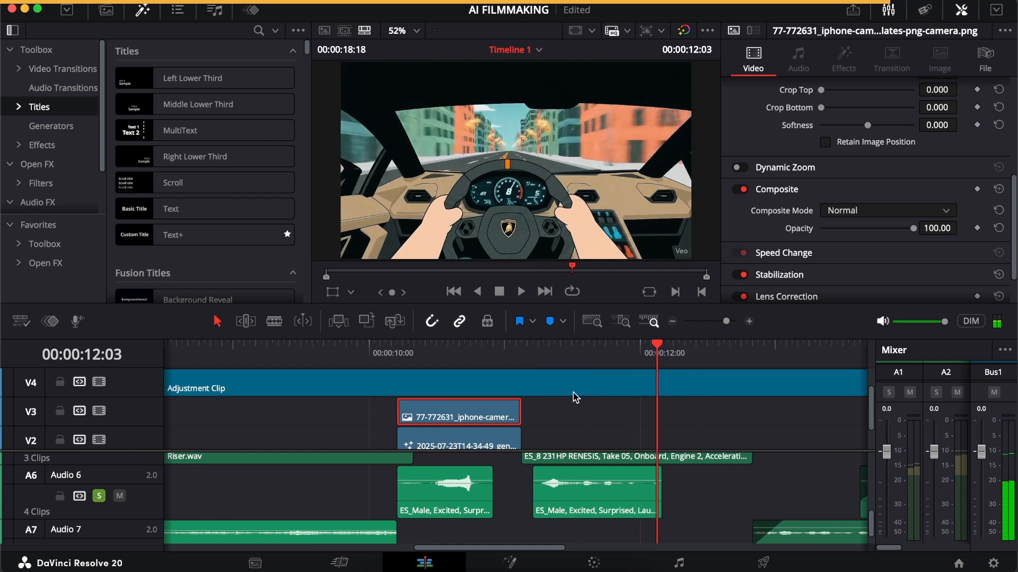
Return to 00:00:11:05, select the 231HP RENESIS onboard engine clip on A5, and play the driving shot to hear it
click(532, 348)
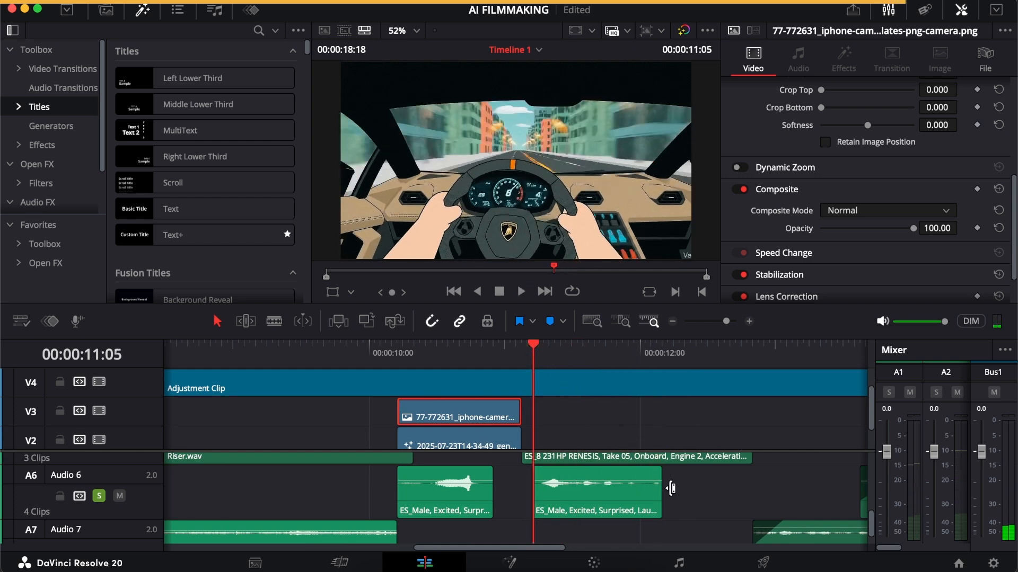
scroll(646, 466, down, 1)
scroll(662, 483, up, 5)
scroll(682, 505, down, 3)
scroll(683, 505, down, 1)
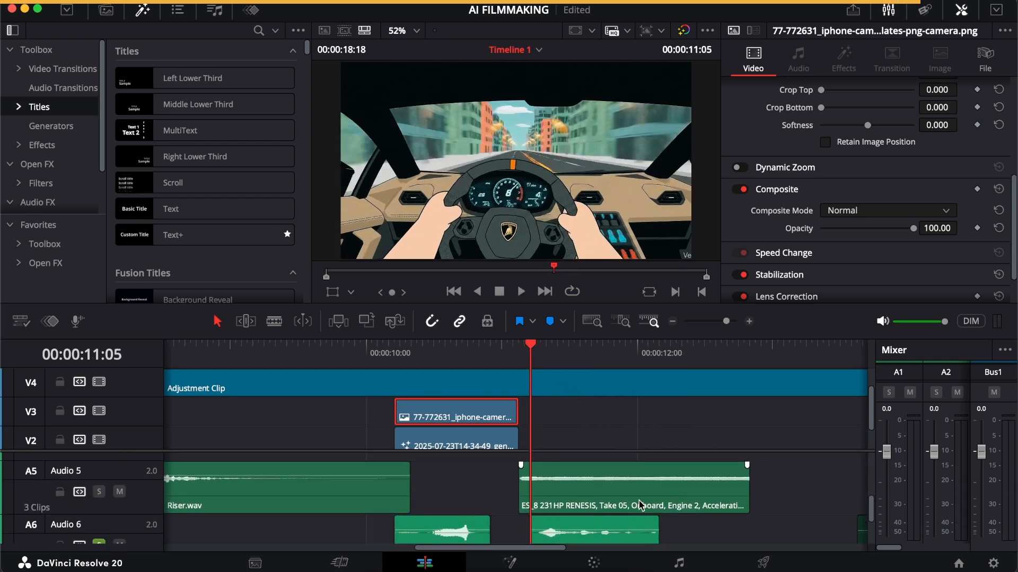
click(652, 503)
click(106, 495)
key(space)
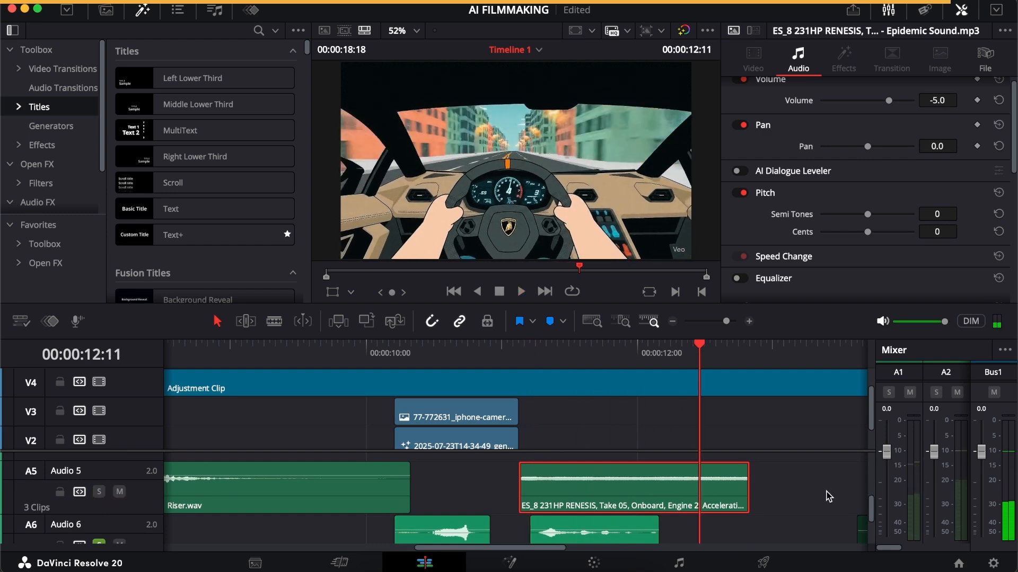
Go back to the beach shot on V1 and place the playhead at 00:00:08:12
scroll(827, 495, down, 2)
scroll(827, 496, down, 2)
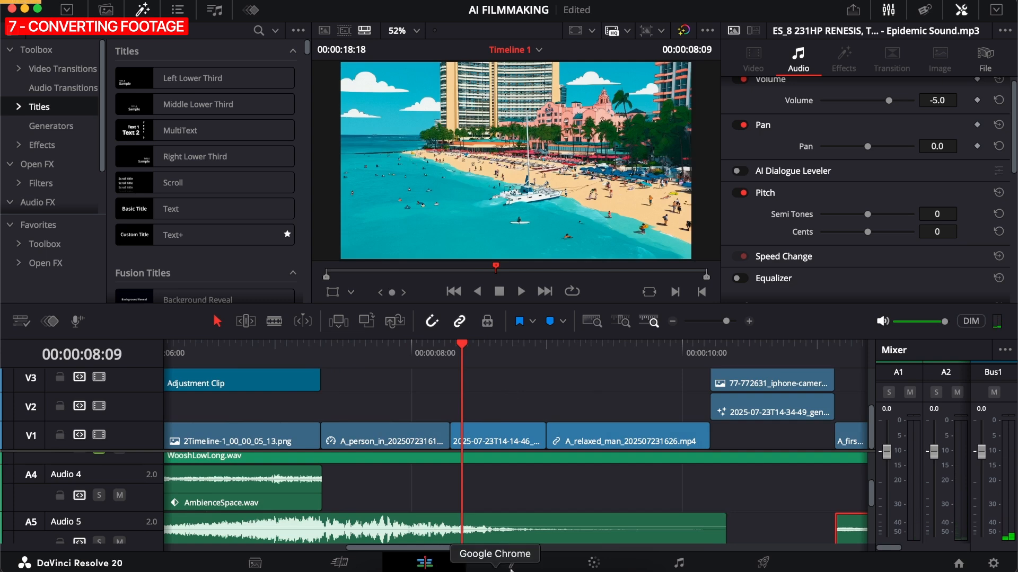
click(402, 363)
click(478, 363)
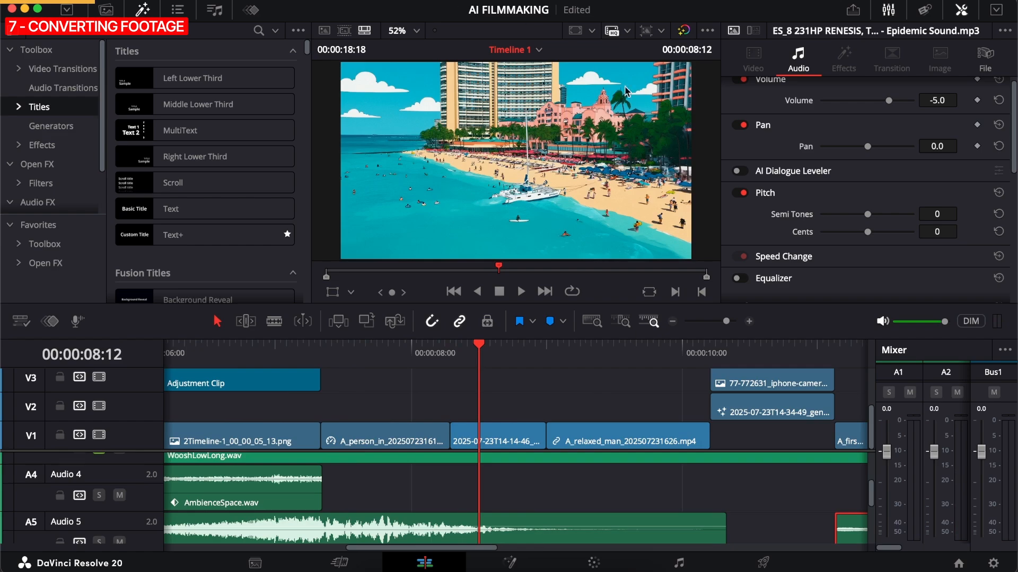
Switch to Luma Dream Machine in Google Chrome and compare the original beach footage with its cartoon version by playing both
click(494, 563)
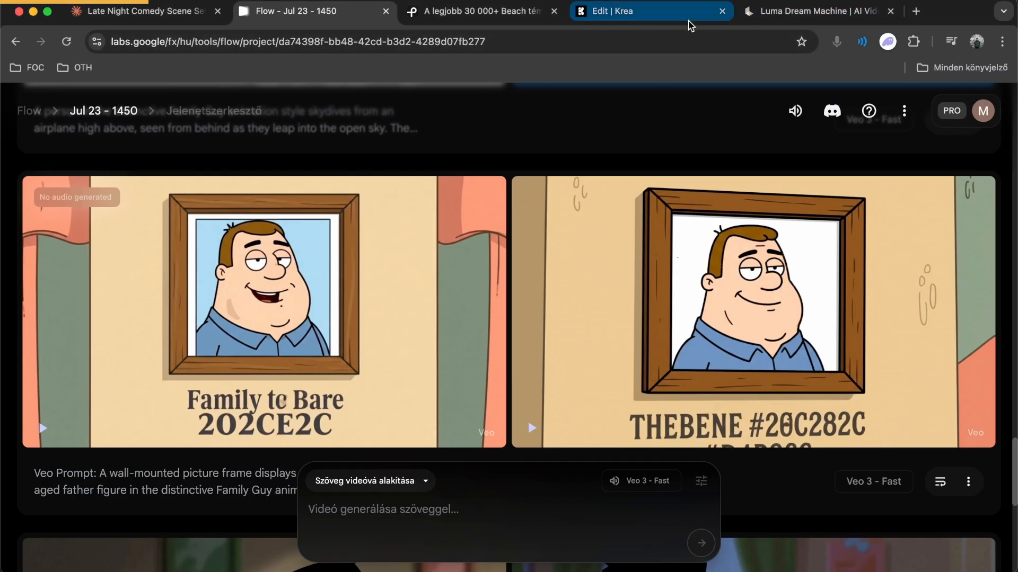
click(747, 14)
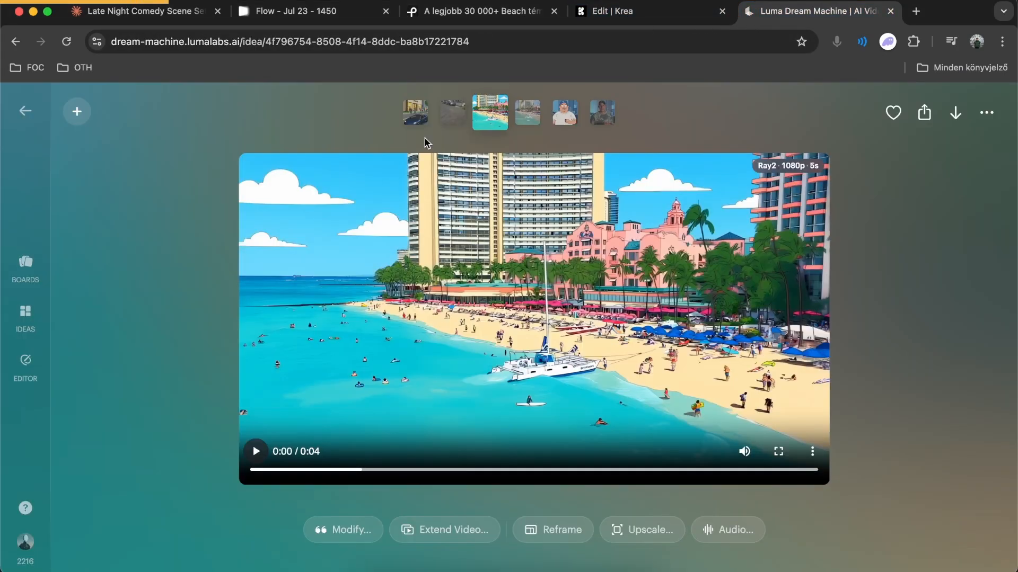
click(525, 118)
click(256, 451)
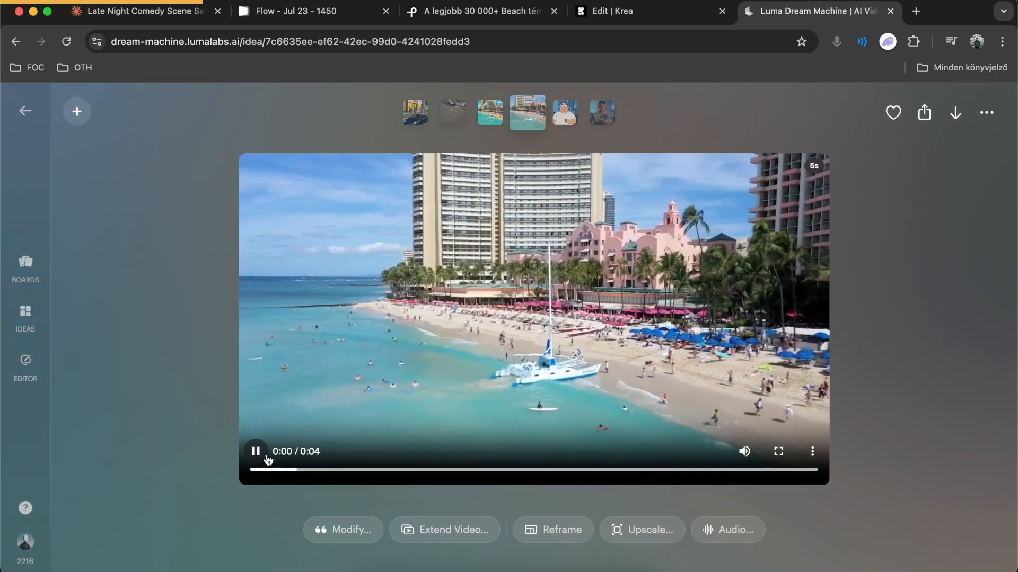
key(Left)
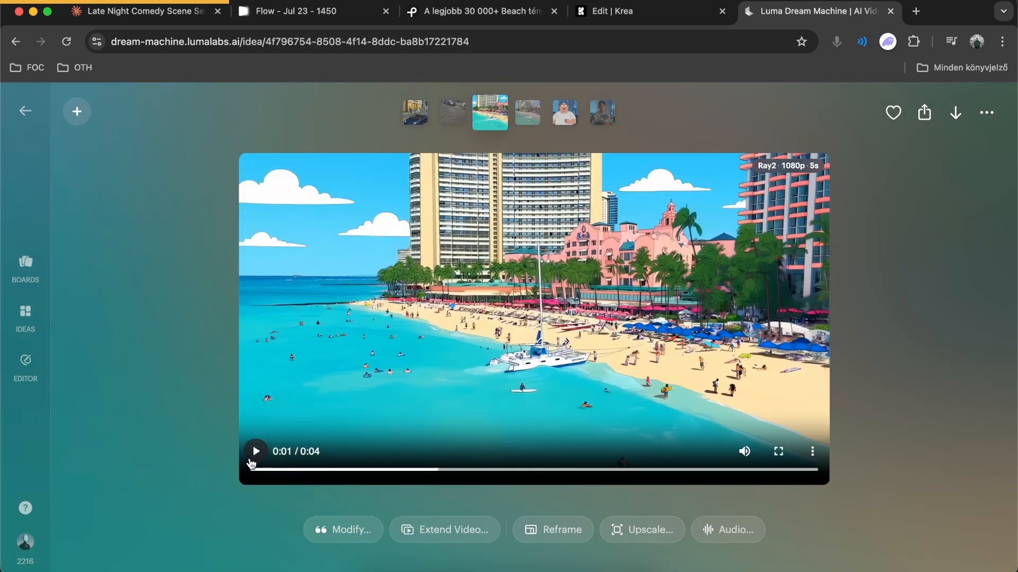
click(252, 462)
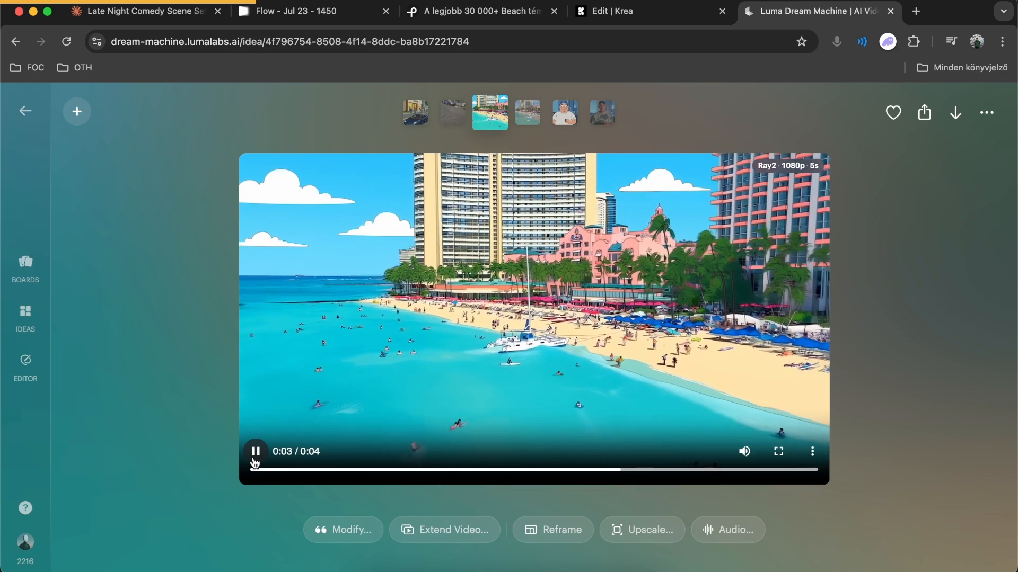
key(Right)
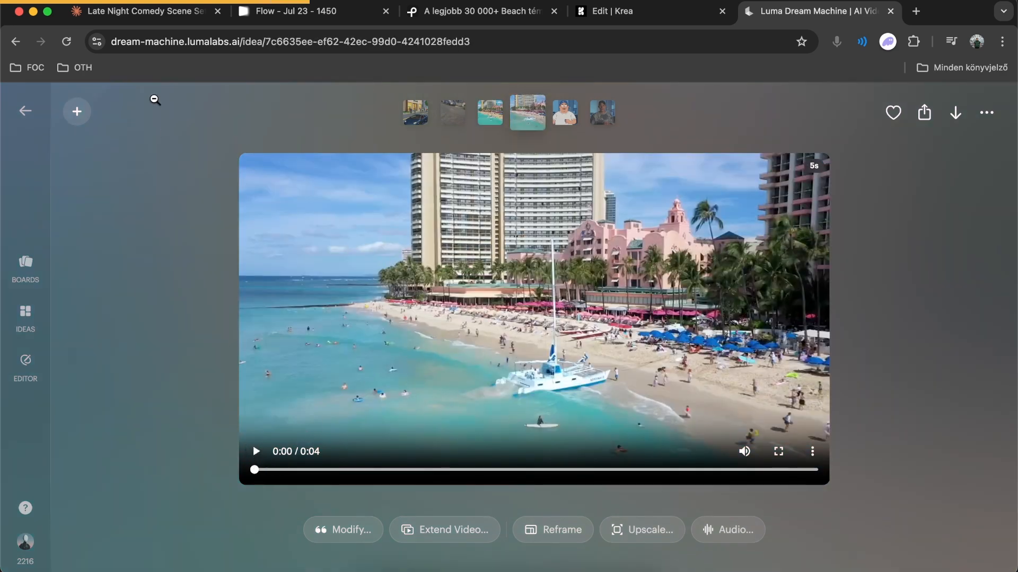
View the cartoon beach frame in Krea and find the request to turn the beach frame into Family Guy style in the Claude chat
click(606, 18)
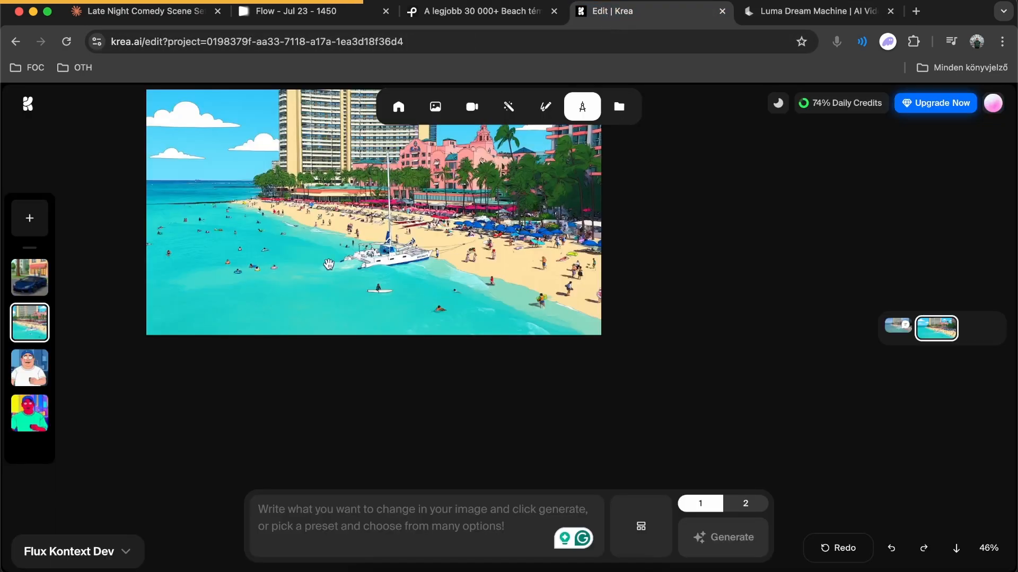
click(139, 11)
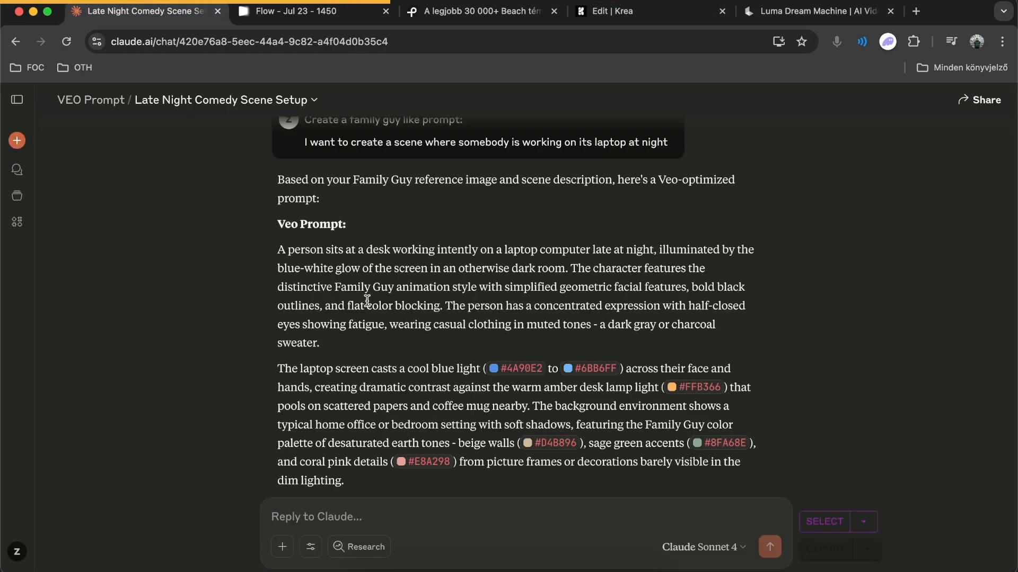
scroll(384, 362, down, 3)
scroll(382, 363, up, 10)
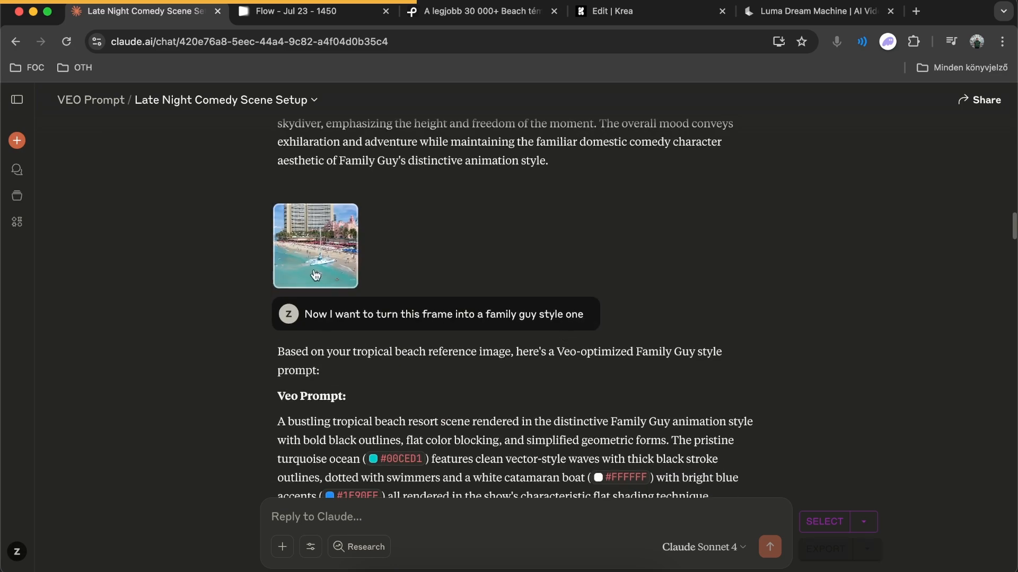
scroll(365, 292, down, 2)
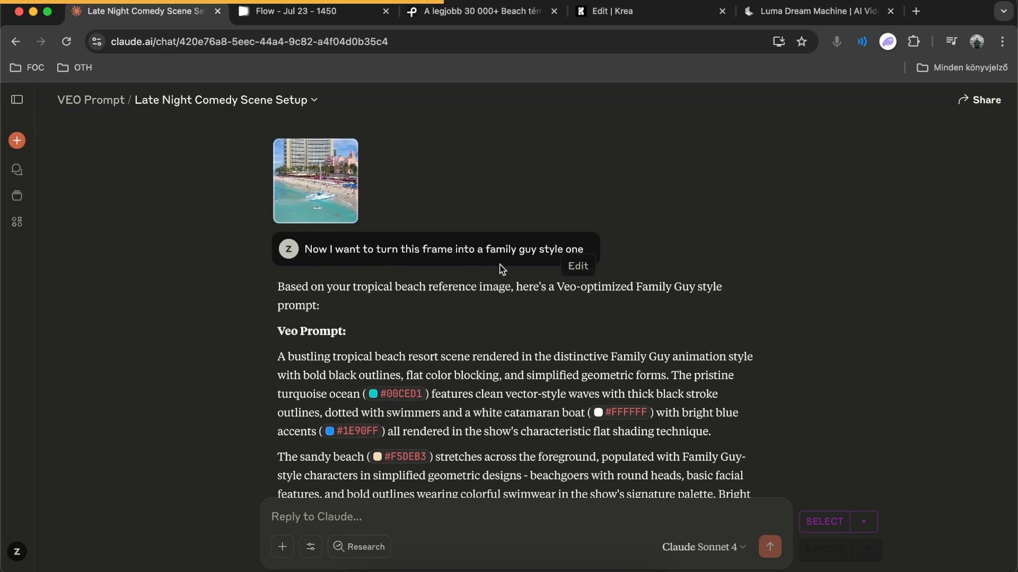
Read Claude's beach Veo prompt and its plain-text version, and check them against the cartoon frame in Krea
scroll(406, 200, up, 1)
scroll(395, 284, down, 6)
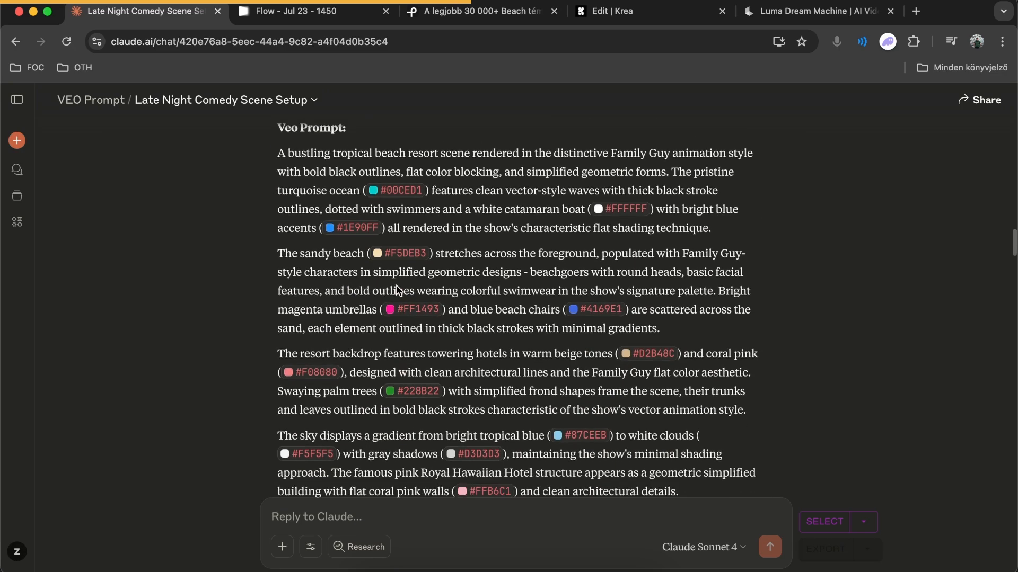
scroll(397, 286, down, 2)
scroll(396, 318, up, 10)
scroll(398, 290, down, 2)
scroll(398, 291, down, 10)
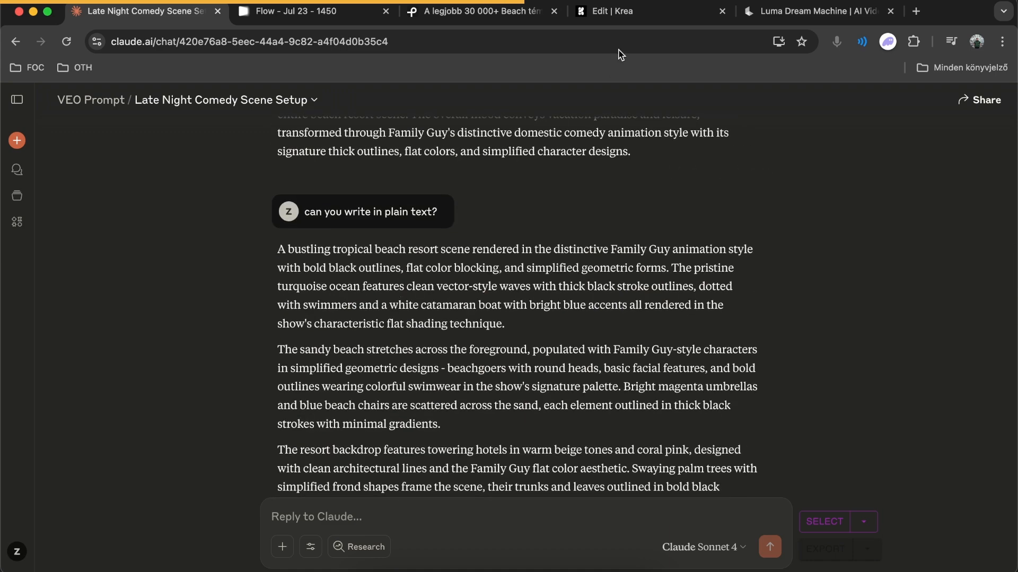
click(643, 17)
scroll(308, 298, down, 2)
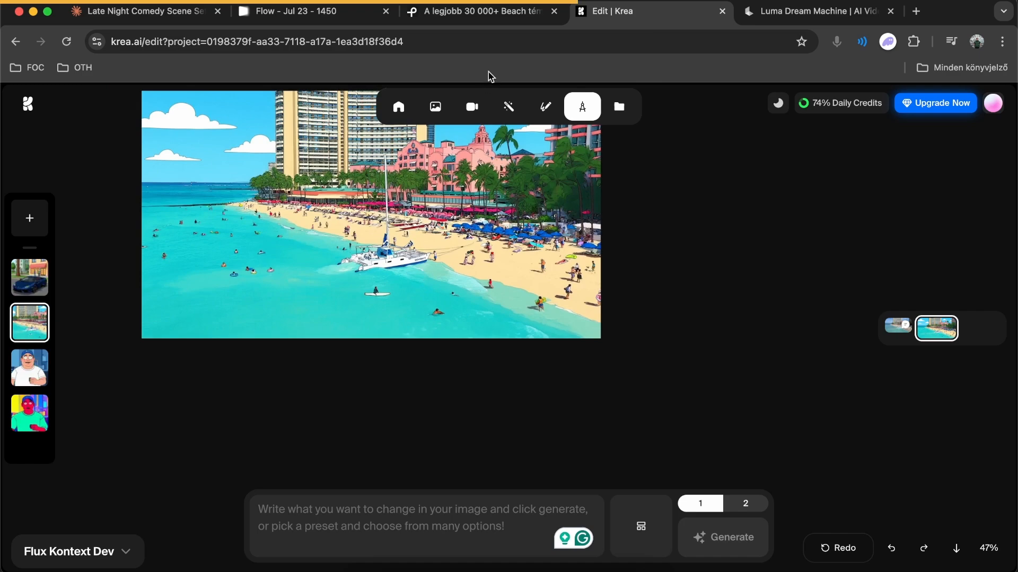
Trim the uploaded beach video in Luma Dream Machine to its first 5 seconds and apply the trim
click(774, 18)
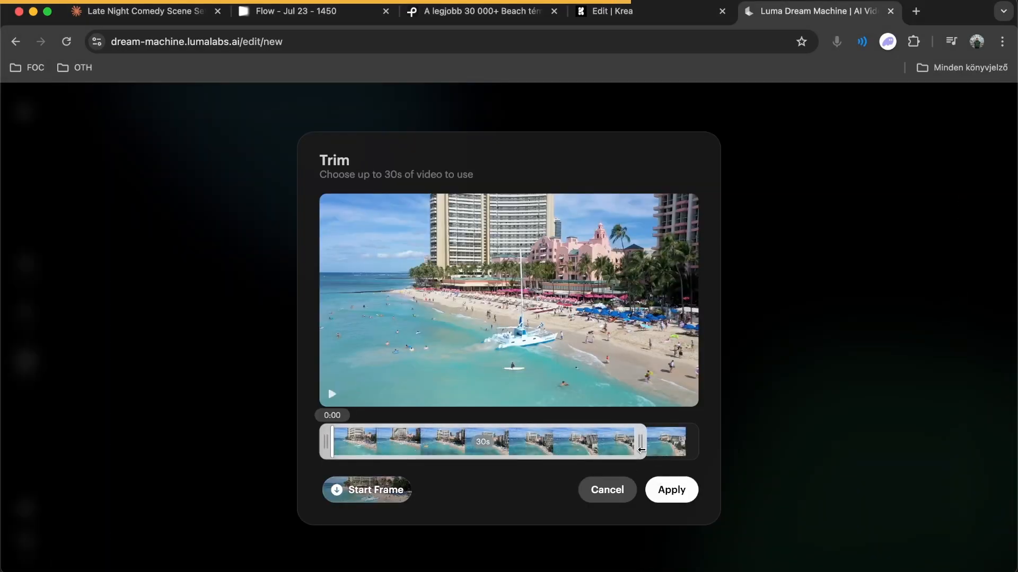
drag(641, 450, 387, 450)
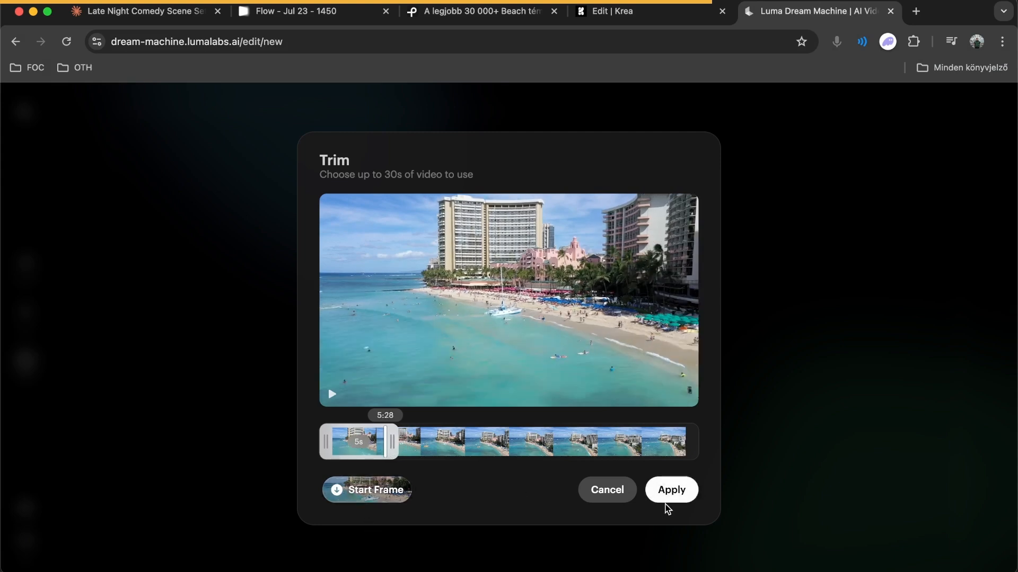
click(672, 498)
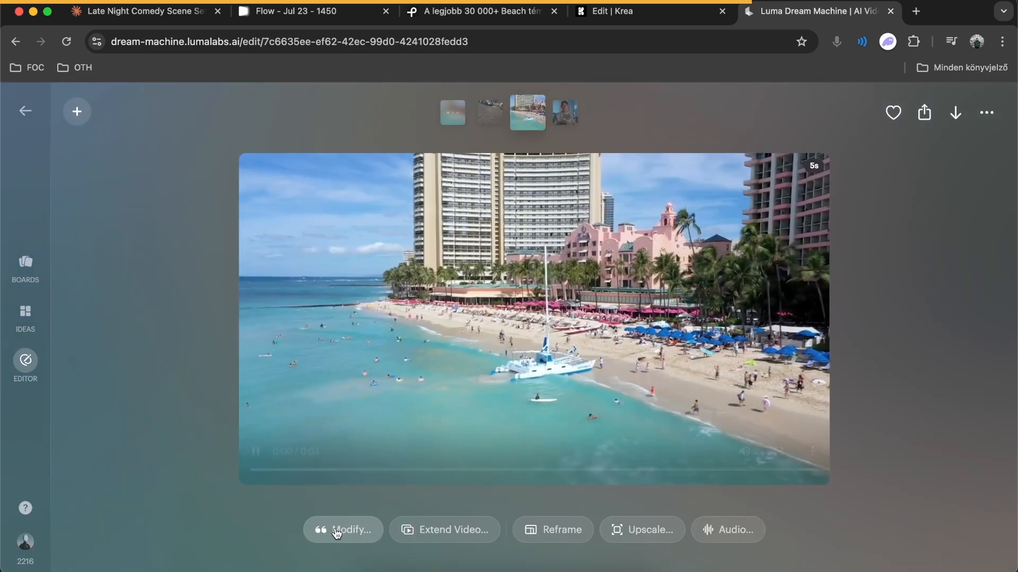
Start a Modify on the trimmed beach clip, preview krea-edit.png and add it as the start frame
click(337, 530)
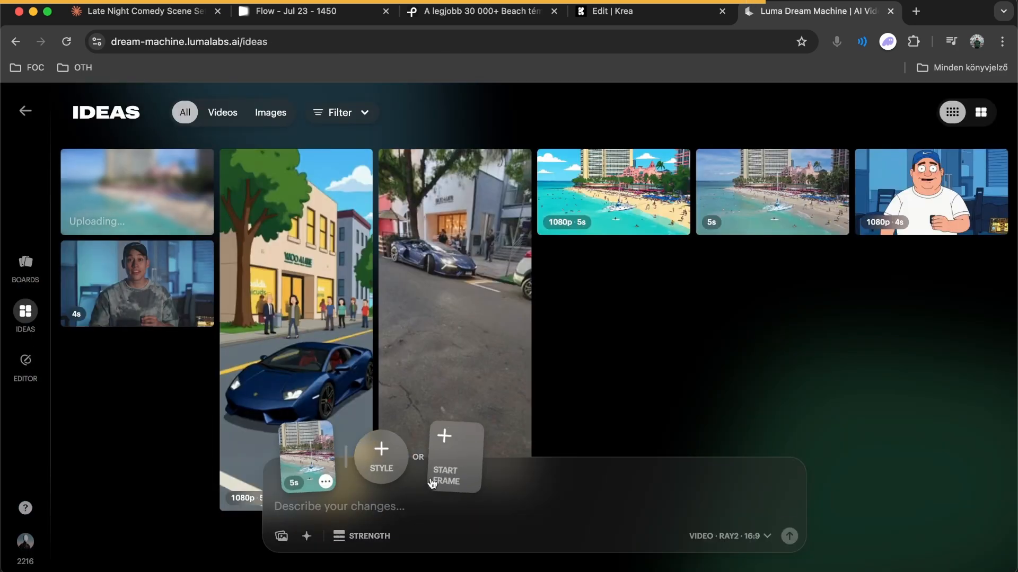
click(442, 481)
click(419, 236)
key(space)
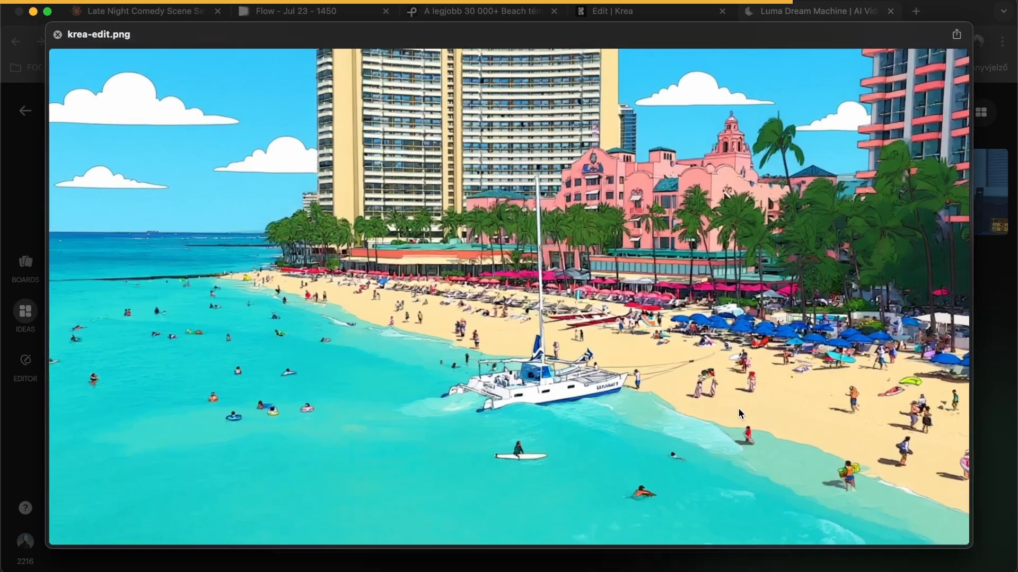
key(space)
key(Return)
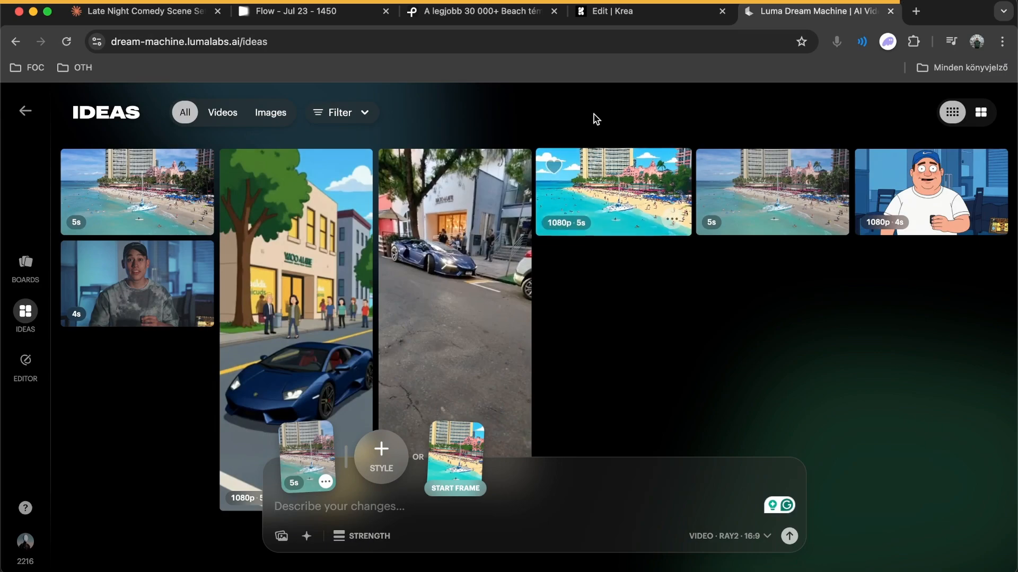
Switch back to DaVinci Resolve and play the ad from the beach shot through the phone shot to the private jet shot
click(540, 569)
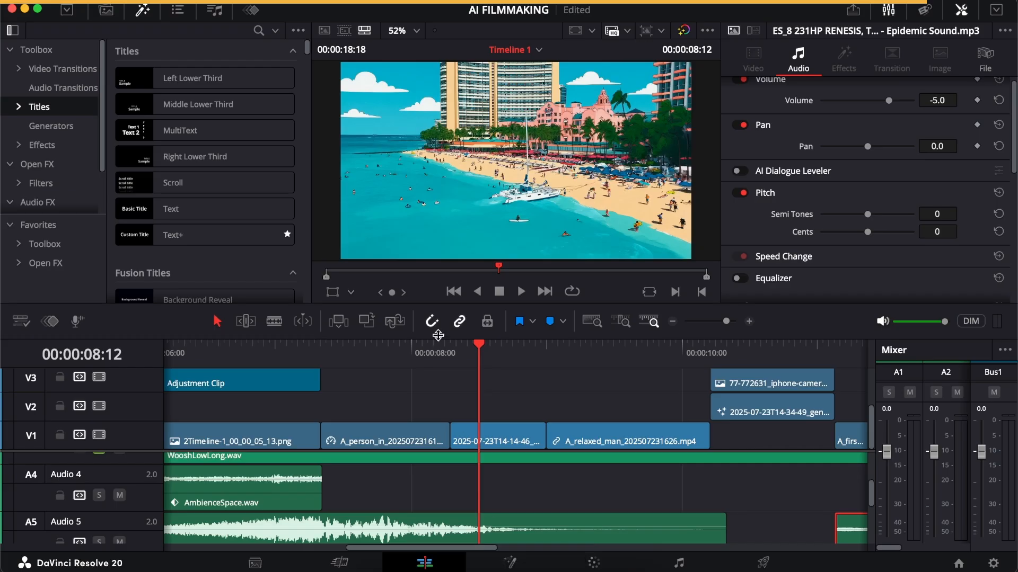
click(516, 354)
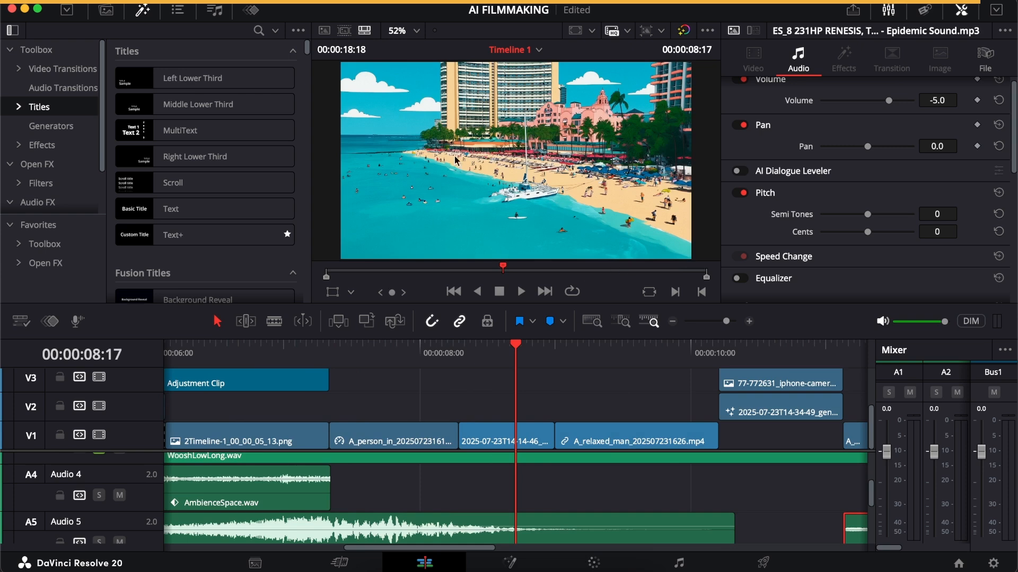
click(439, 363)
key(space)
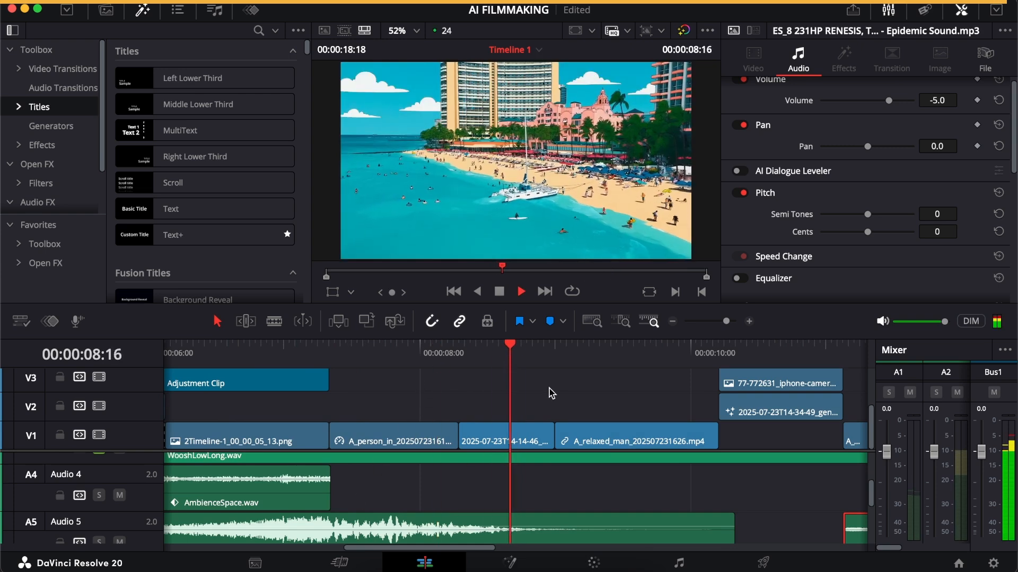
scroll(554, 389, down, 3)
scroll(554, 389, right, 3)
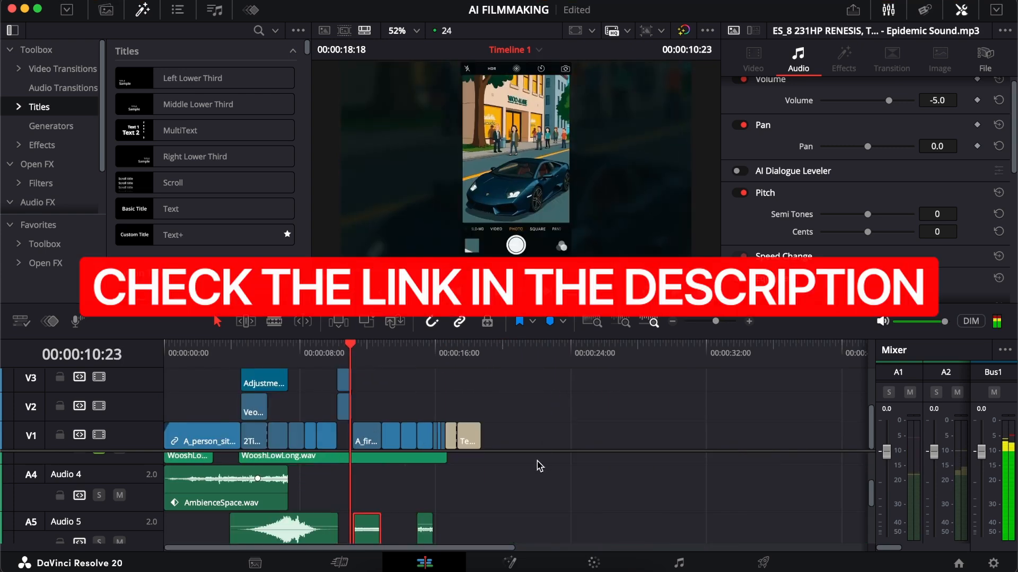
scroll(536, 460, right, 3)
scroll(536, 460, up, 3)
scroll(543, 447, down, 3)
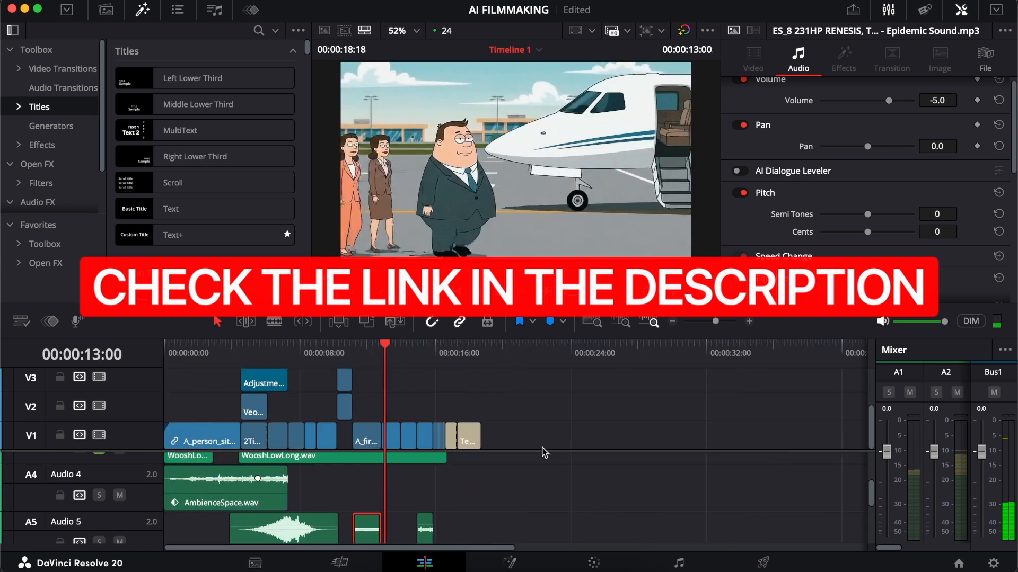
scroll(542, 454, down, 2)
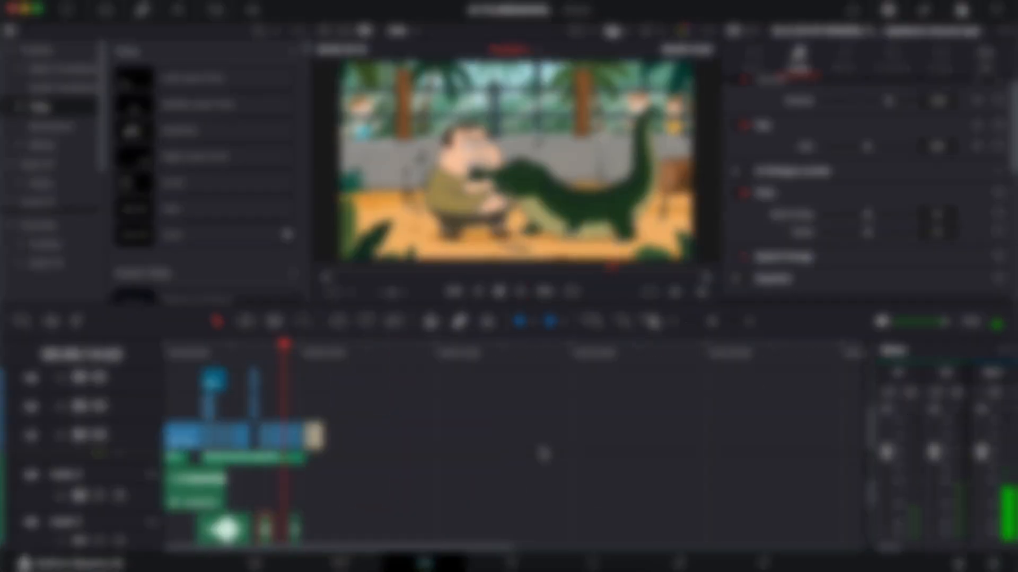
scroll(544, 456, up, 3)
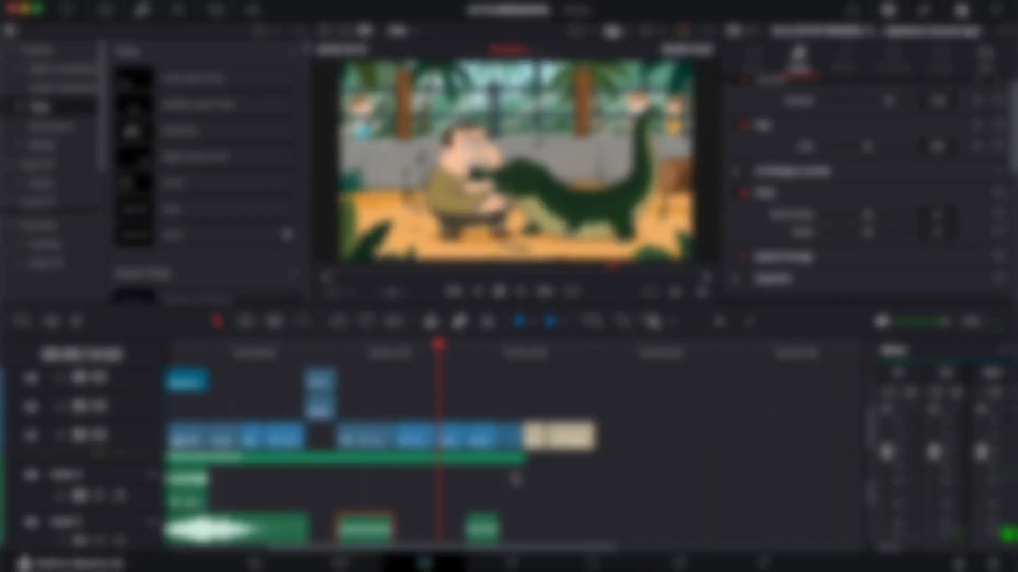
scroll(515, 478, down, 3)
scroll(514, 476, down, 2)
scroll(514, 477, up, 3)
scroll(515, 477, down, 1)
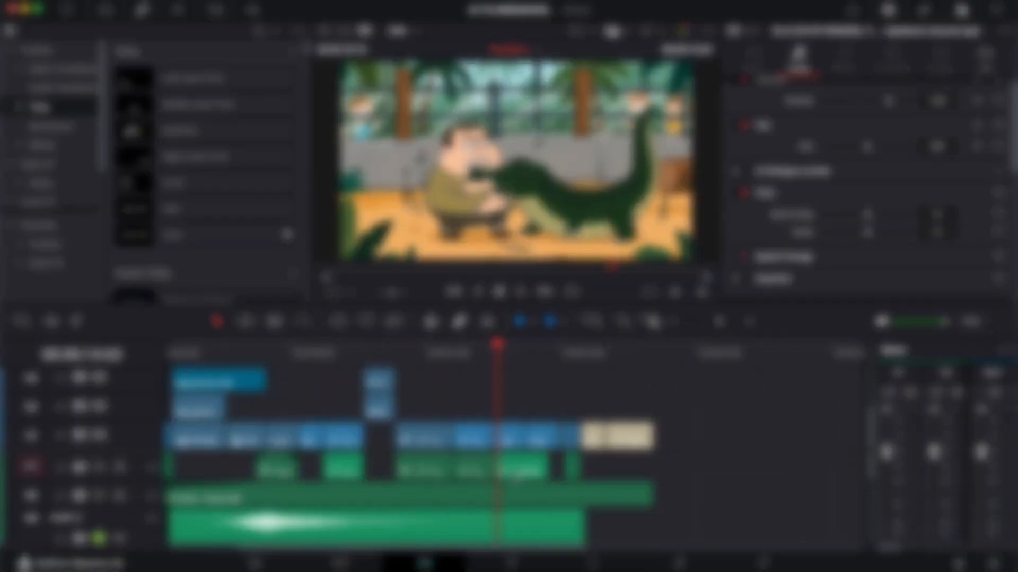